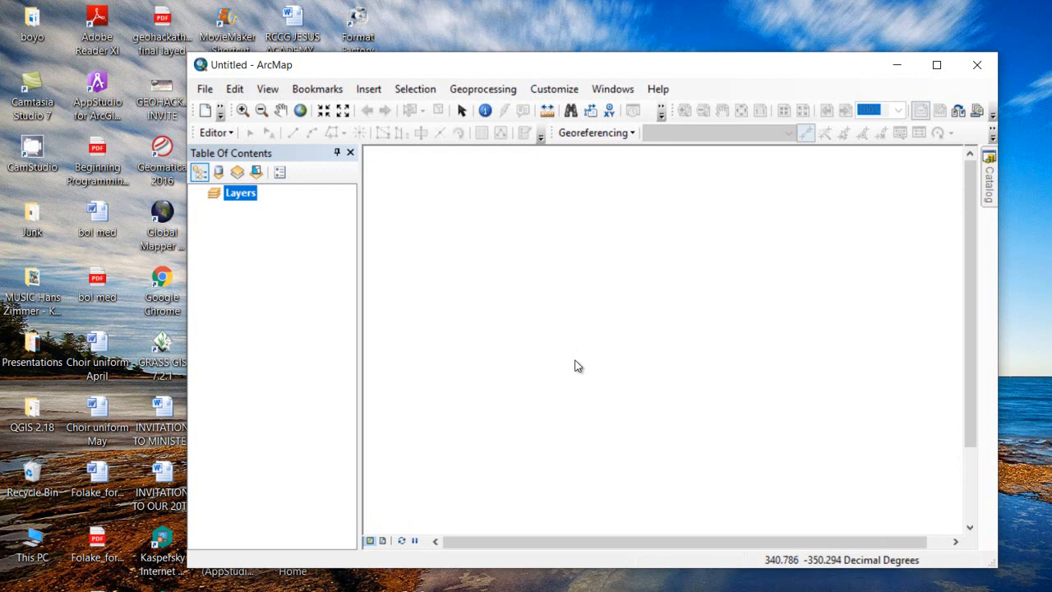
Step: Set the data frame's coordinate system to the World geographic system WGS 1984 and check its map and display units
right_click(546, 269)
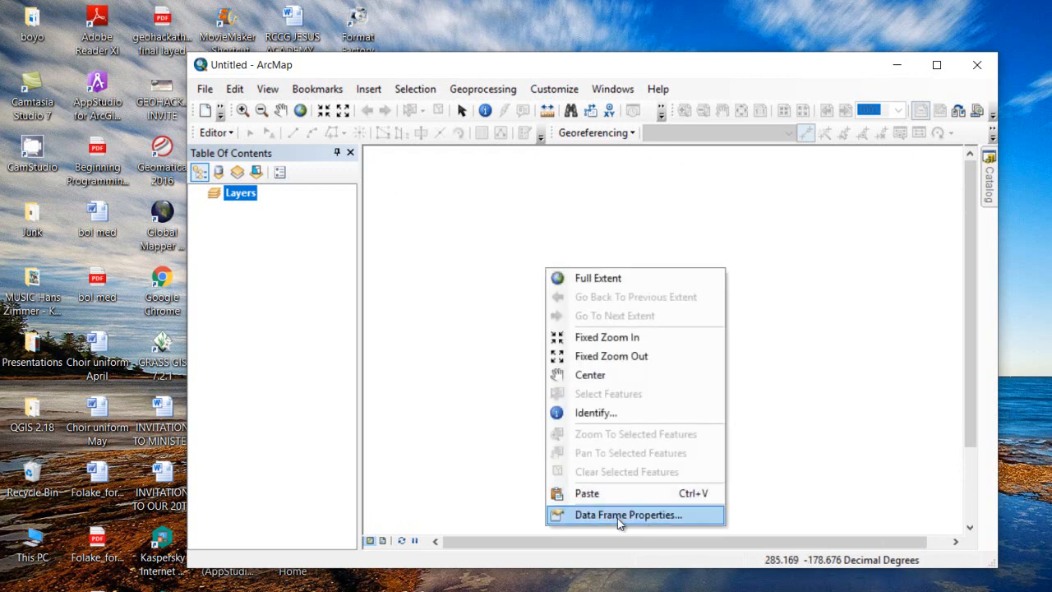
left_click(617, 516)
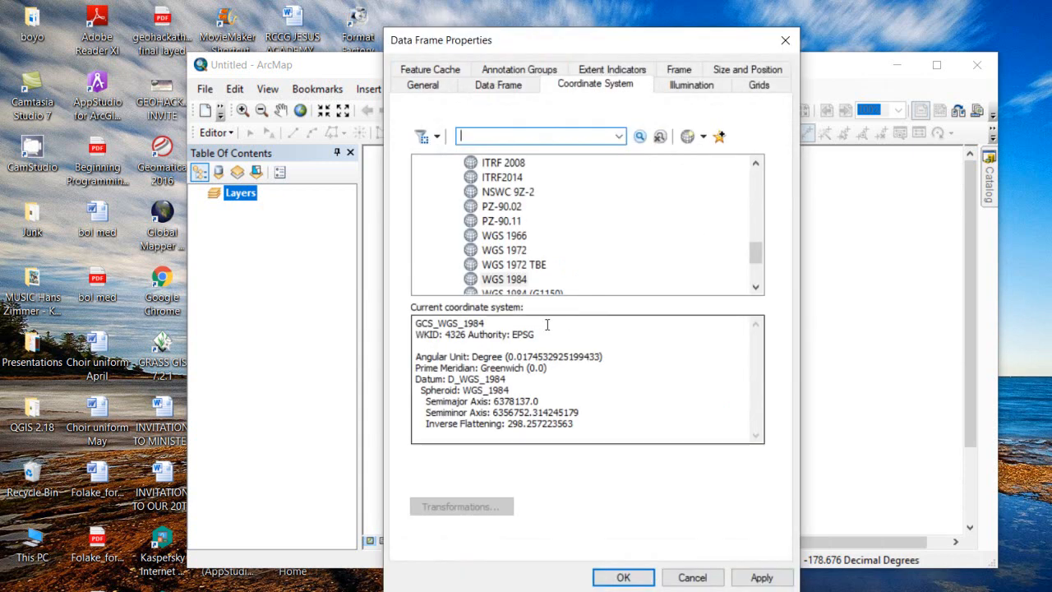
left_click_drag(756, 257, 756, 175)
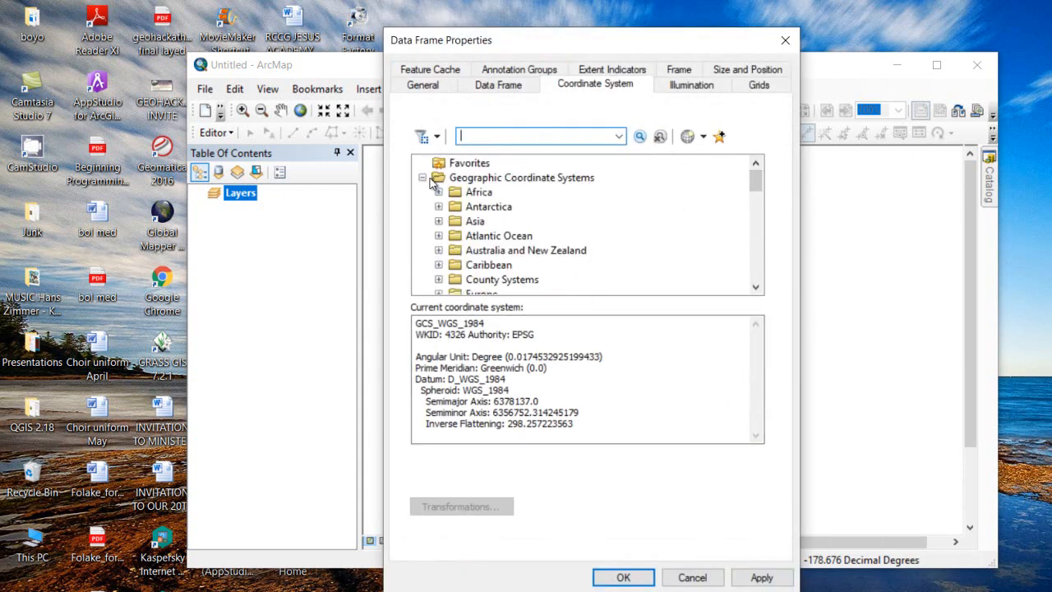
double_click(440, 182)
left_click(422, 177)
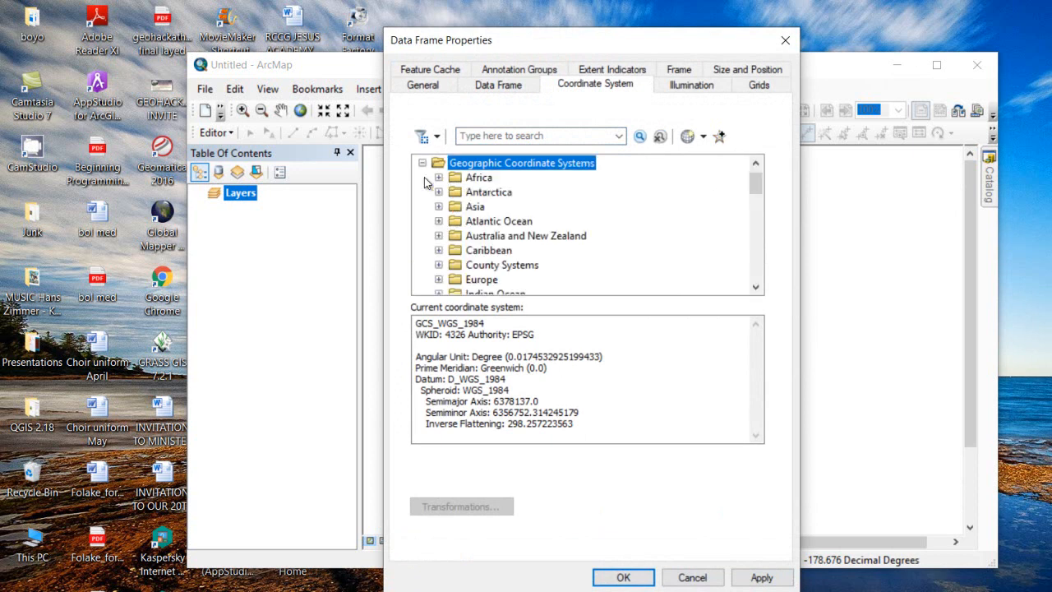
scroll(435, 198, "down", 4)
double_click(479, 206)
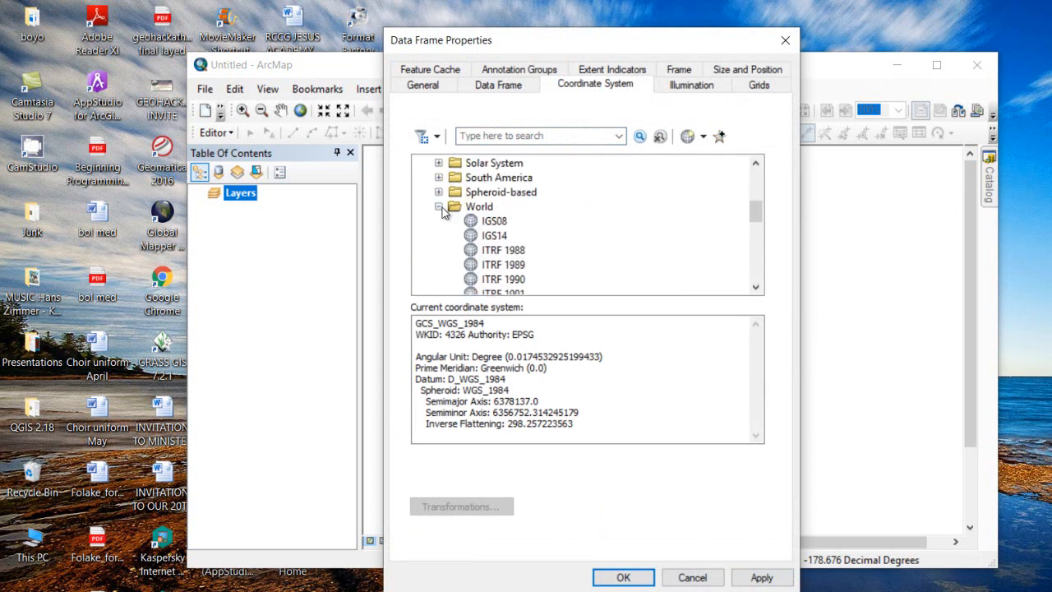
left_click(439, 207)
left_click(439, 264)
scroll(512, 229, "down", 3)
scroll(502, 257, "down", 1)
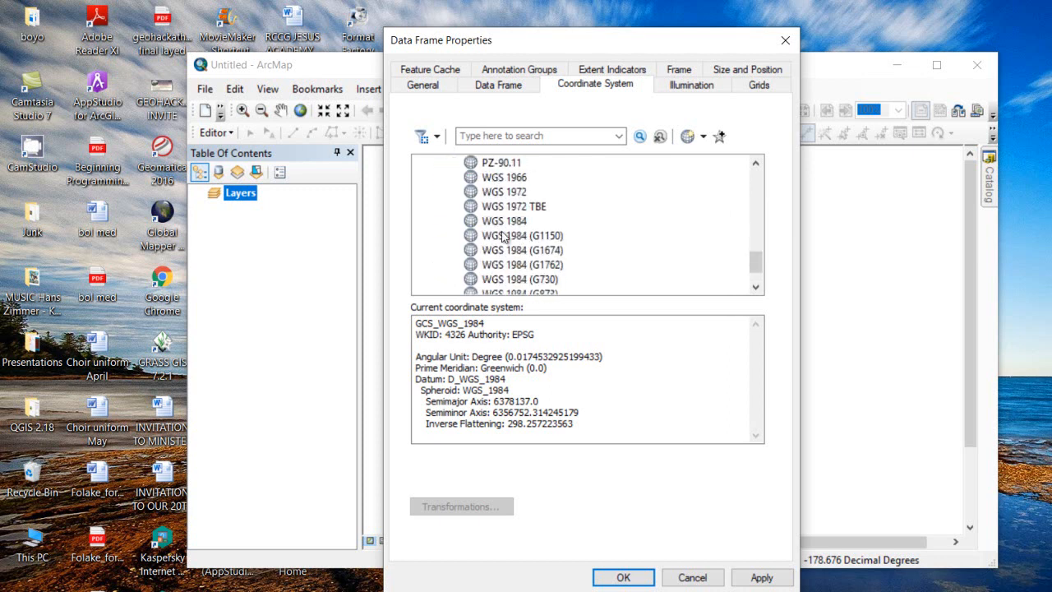
left_click(505, 221)
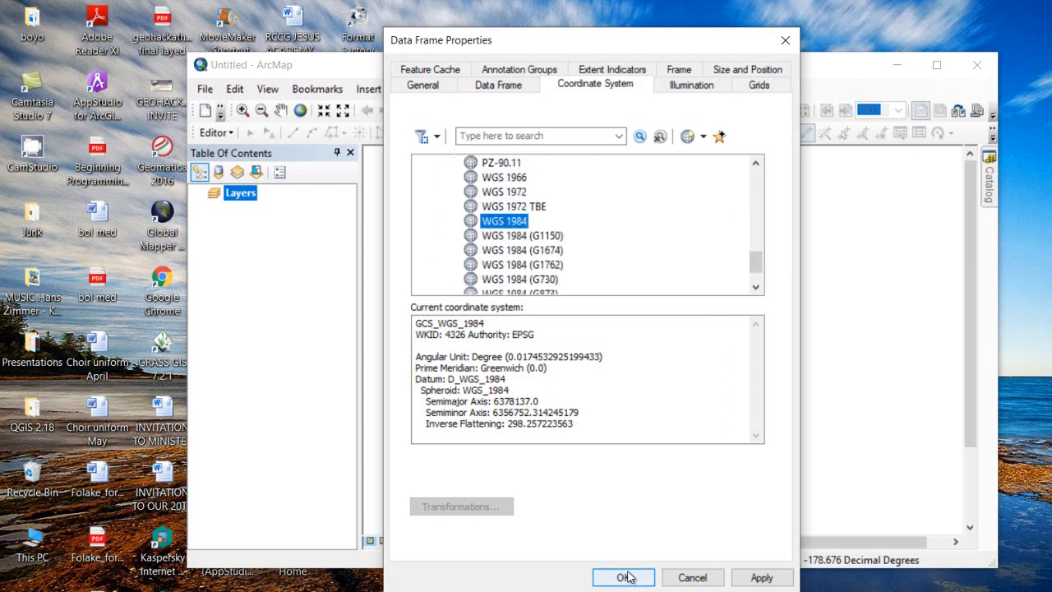
left_click(758, 578)
left_click(423, 87)
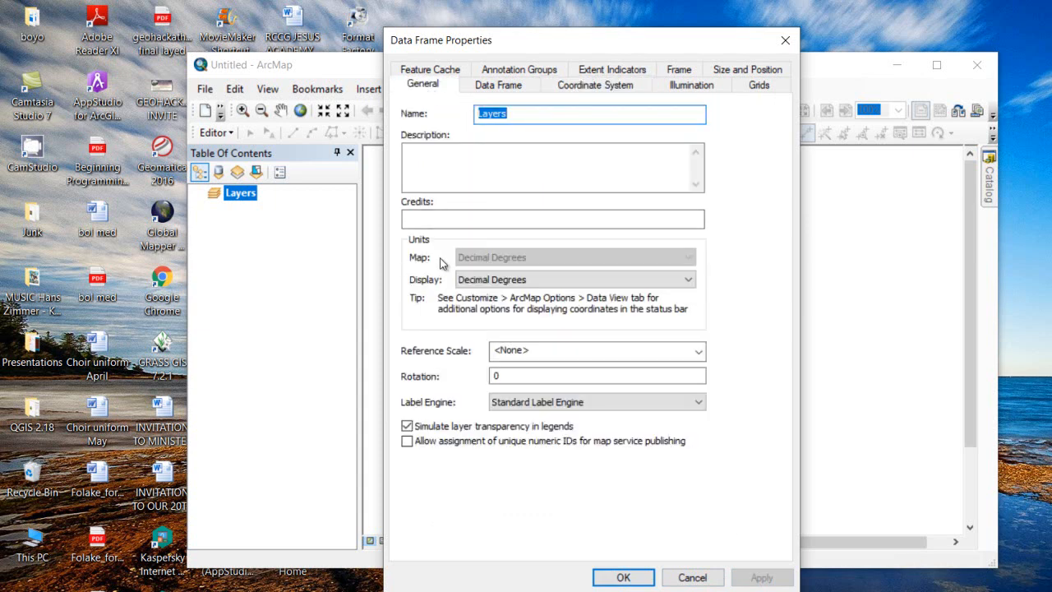
left_click(623, 578)
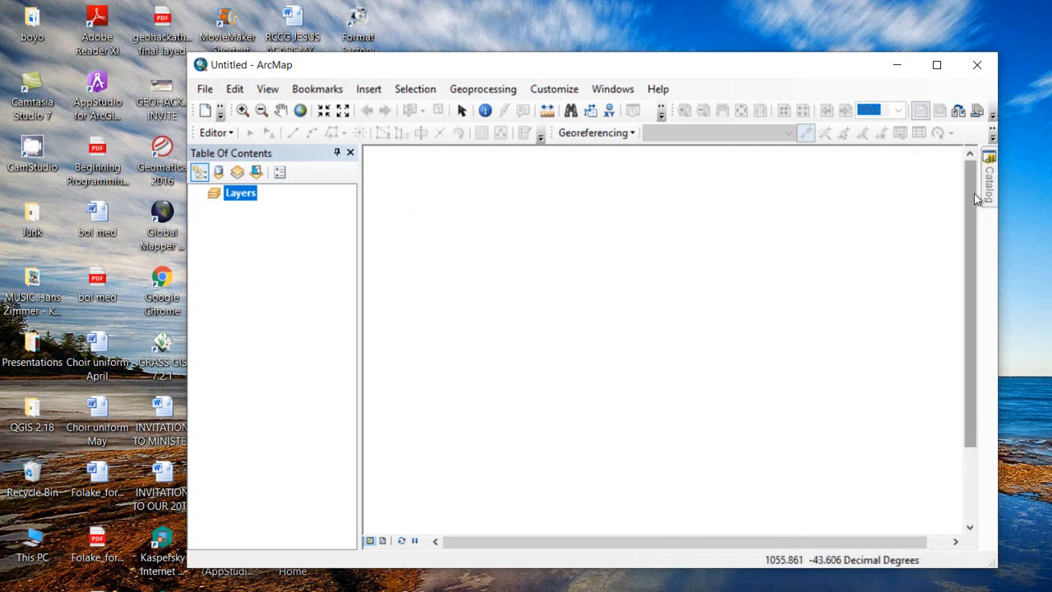
Step: Bring up the Catalog and collapse the GIS TRAINING folder and the Folder Connections list
mouse_move(988, 197)
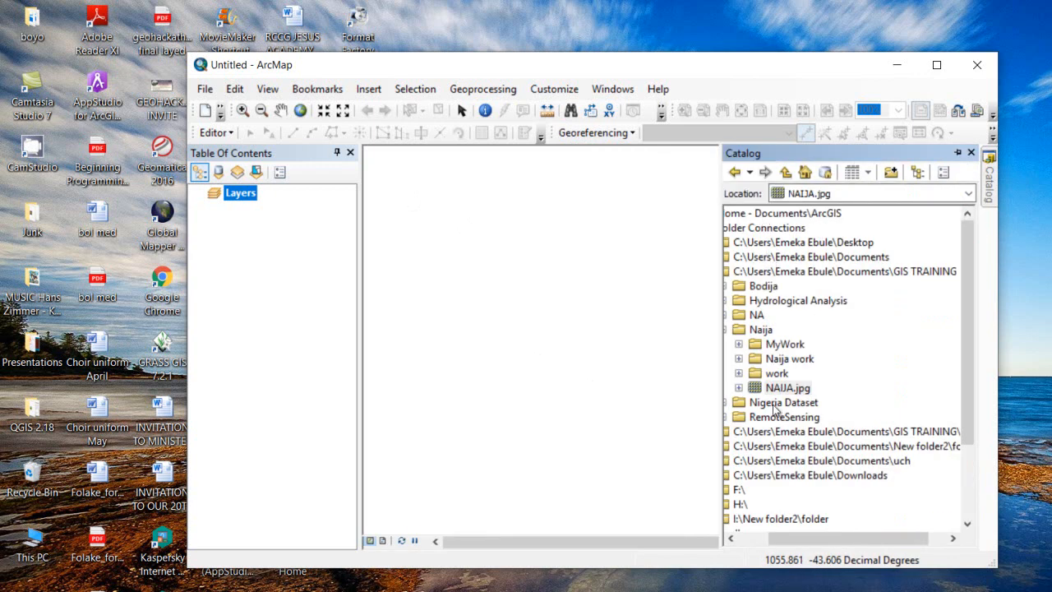
left_click_drag(822, 536, 785, 536)
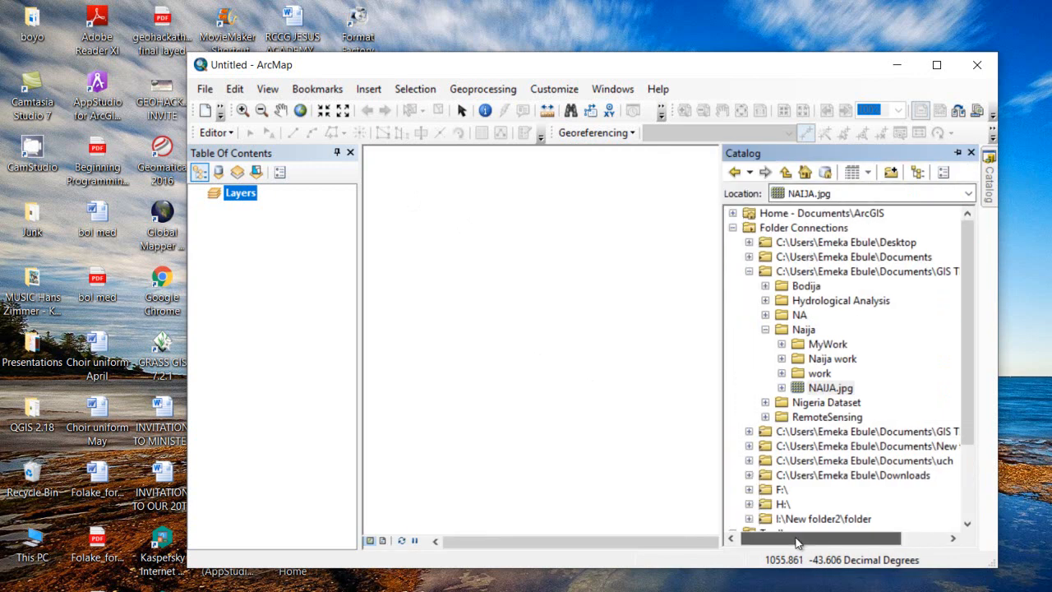
left_click(749, 272)
left_click(733, 227)
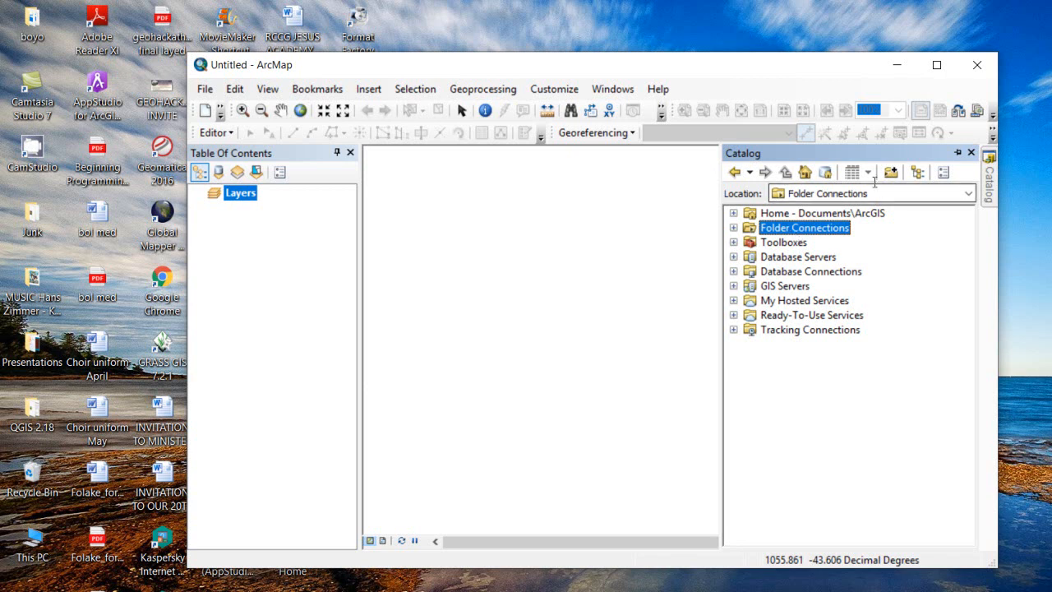
Step: Add a folder connection to the Naija folder inside GIS TRAINING in the Documents library
right_click(783, 236)
left_click(821, 247)
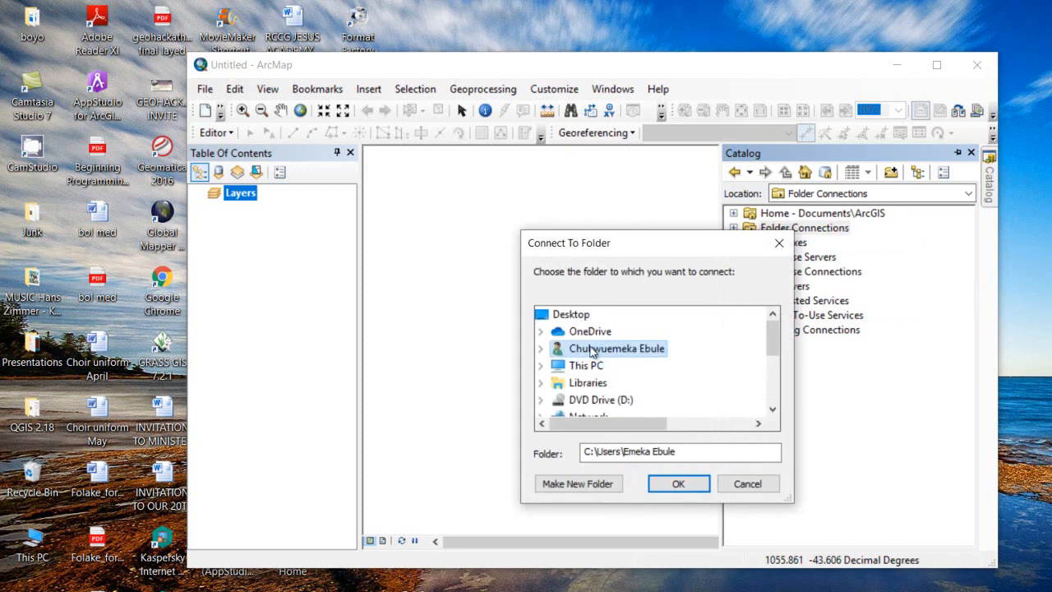
left_click(540, 383)
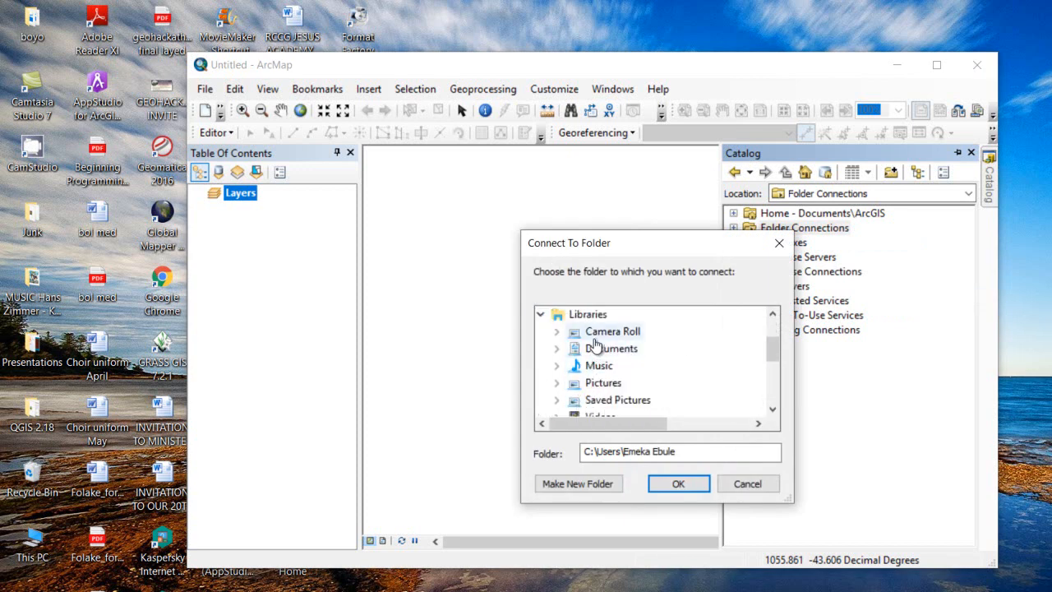
scroll(575, 329, "down", 1)
scroll(590, 345, "up", 1)
left_click(607, 353)
scroll(612, 361, "up", 1)
scroll(625, 394, "down", 1)
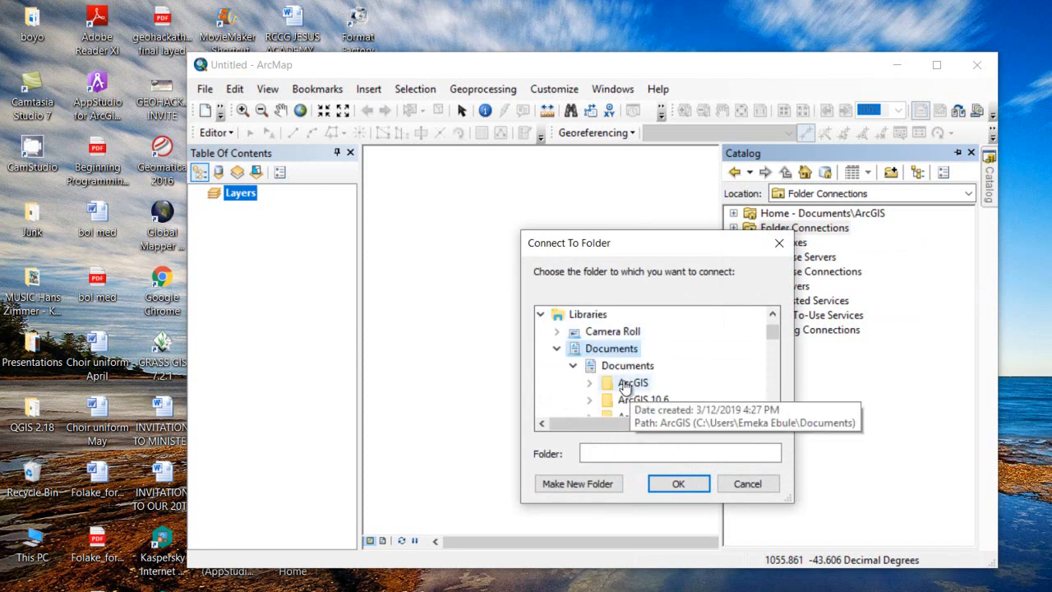
left_click(634, 368)
scroll(640, 369, "down", 4)
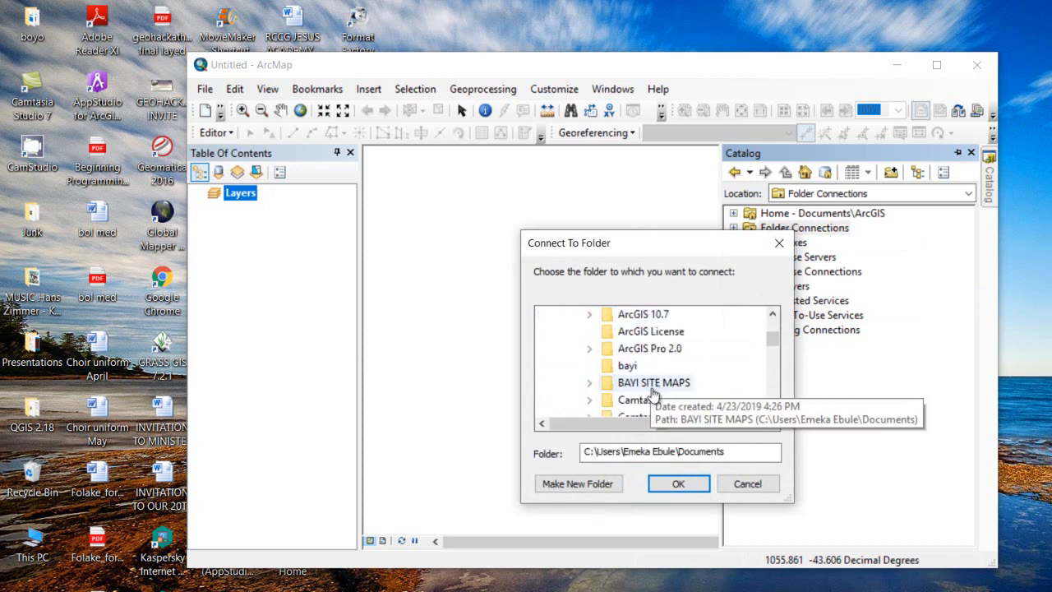
scroll(661, 378, "down", 3)
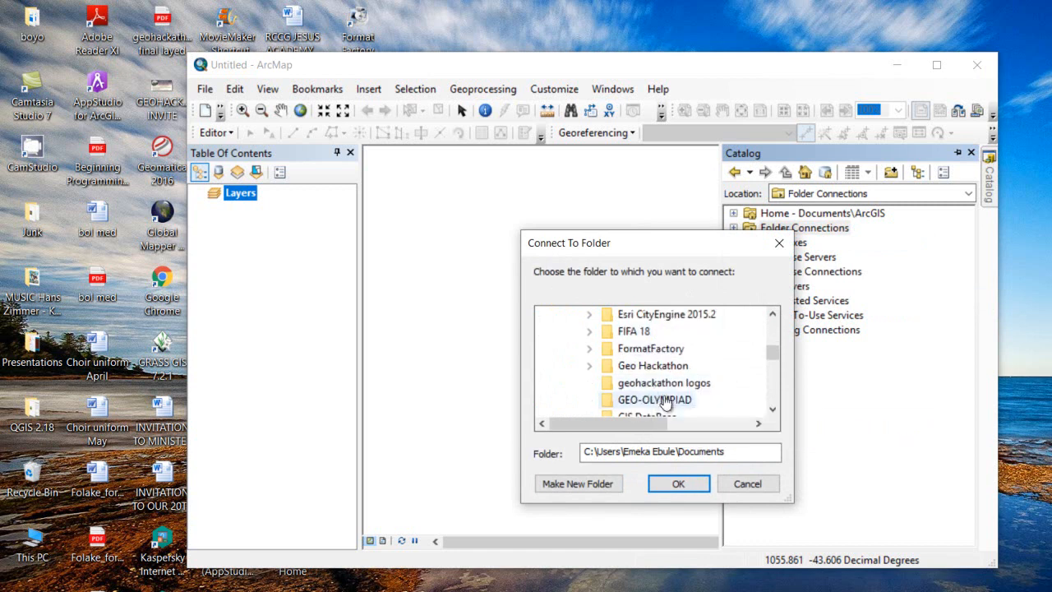
double_click(645, 332)
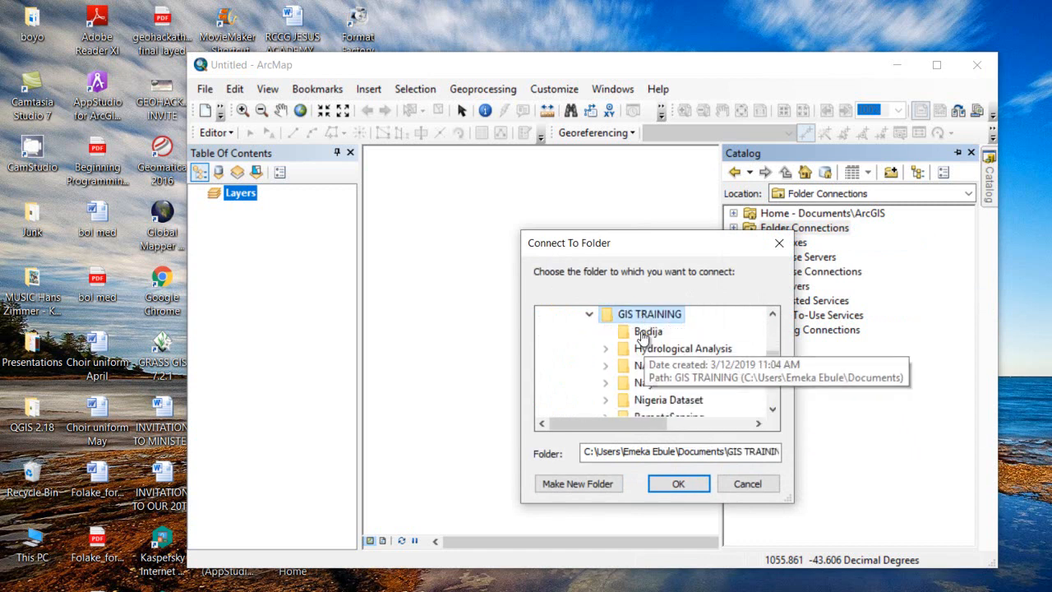
double_click(645, 384)
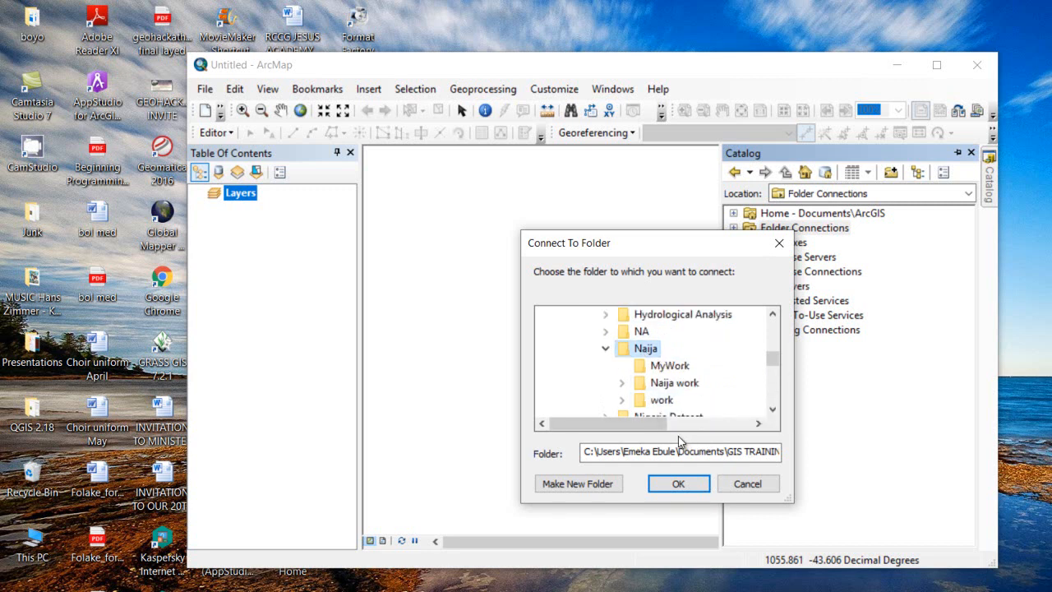
left_click(678, 483)
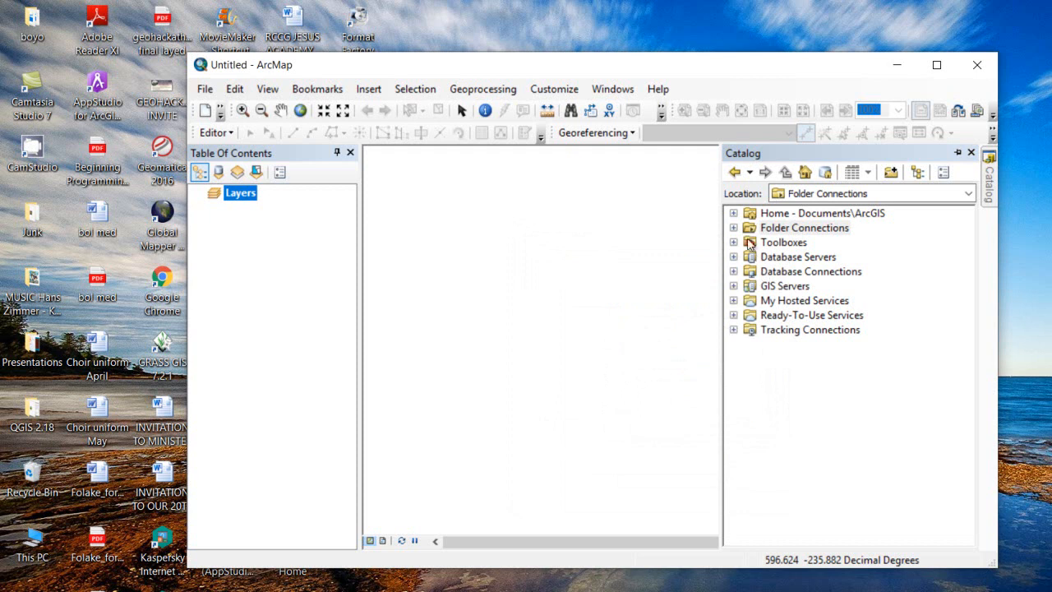
Step: Add the NAIJA.jpg image from the newly connected Naija folder to the map, accepting its missing spatial reference
left_click(734, 229)
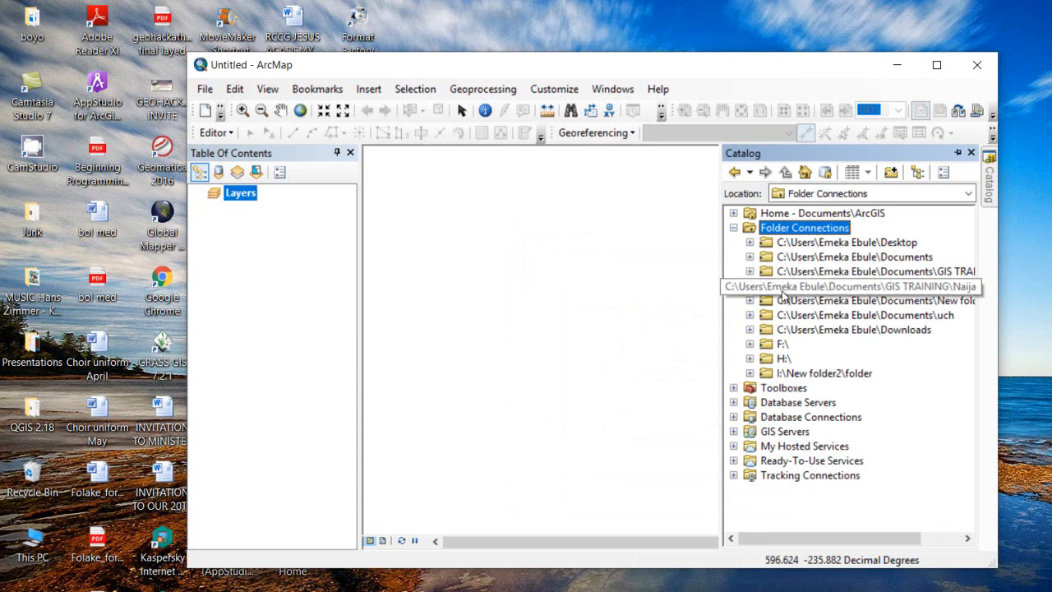
left_click(750, 286)
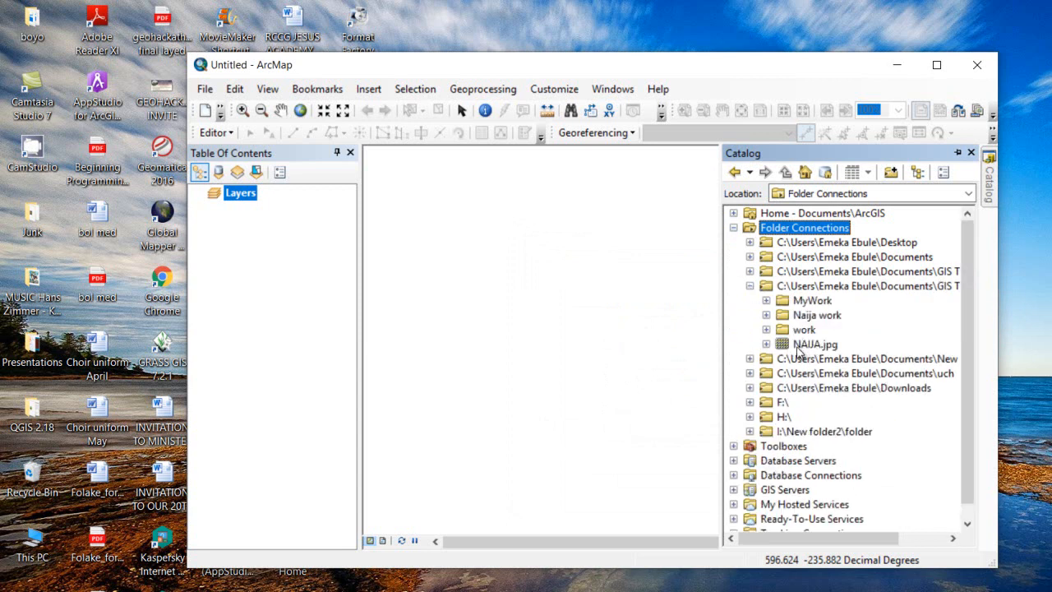
left_click_drag(799, 349, 502, 331)
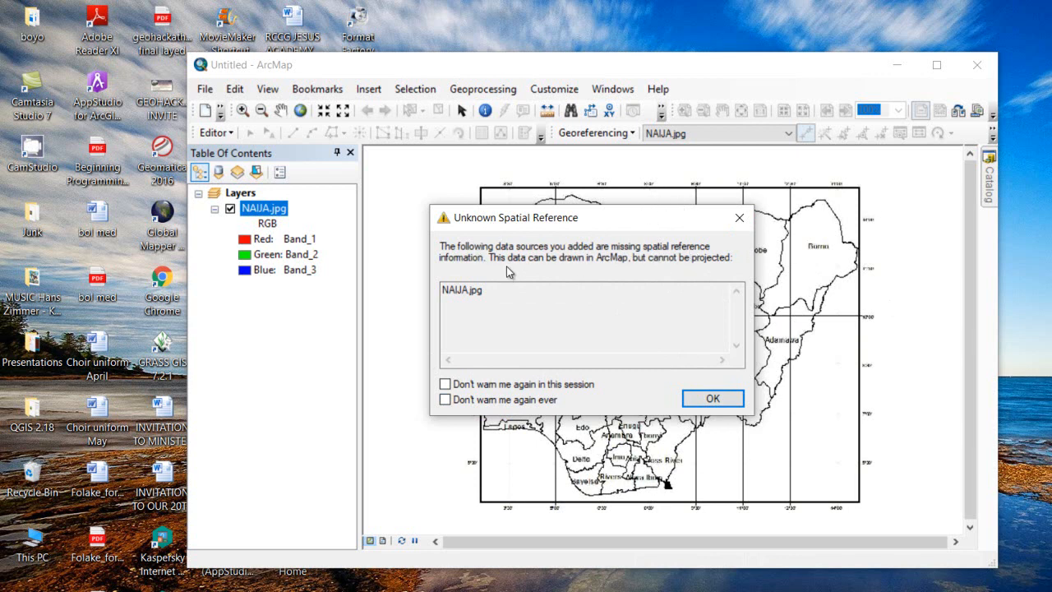
left_click(711, 399)
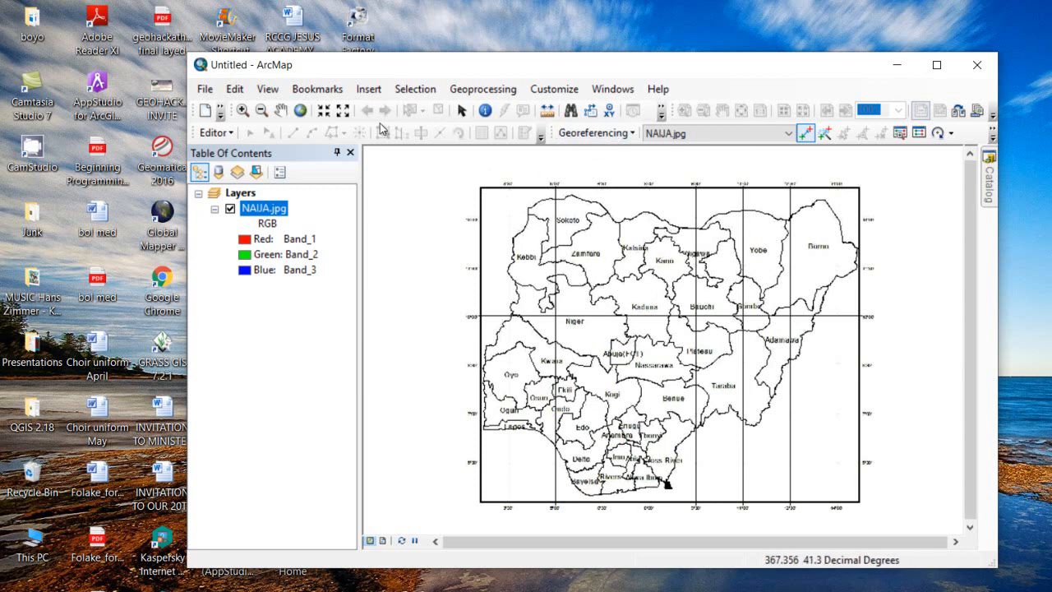
Step: Undock the Georeferencing toolbar over the map and close it
left_click(242, 112)
left_click_drag(423, 162, 616, 296)
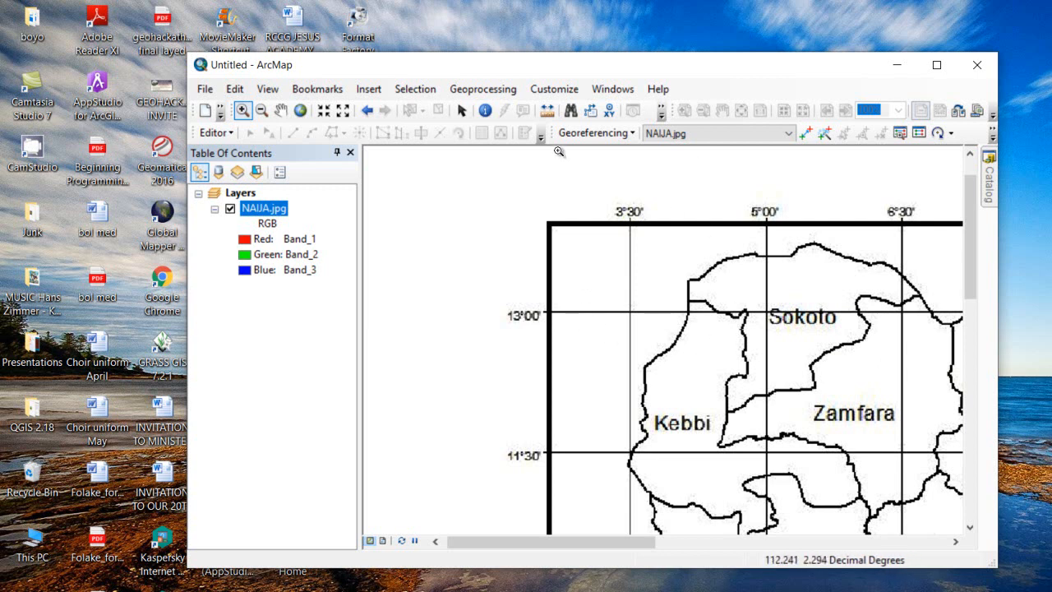
left_click_drag(551, 134, 417, 170)
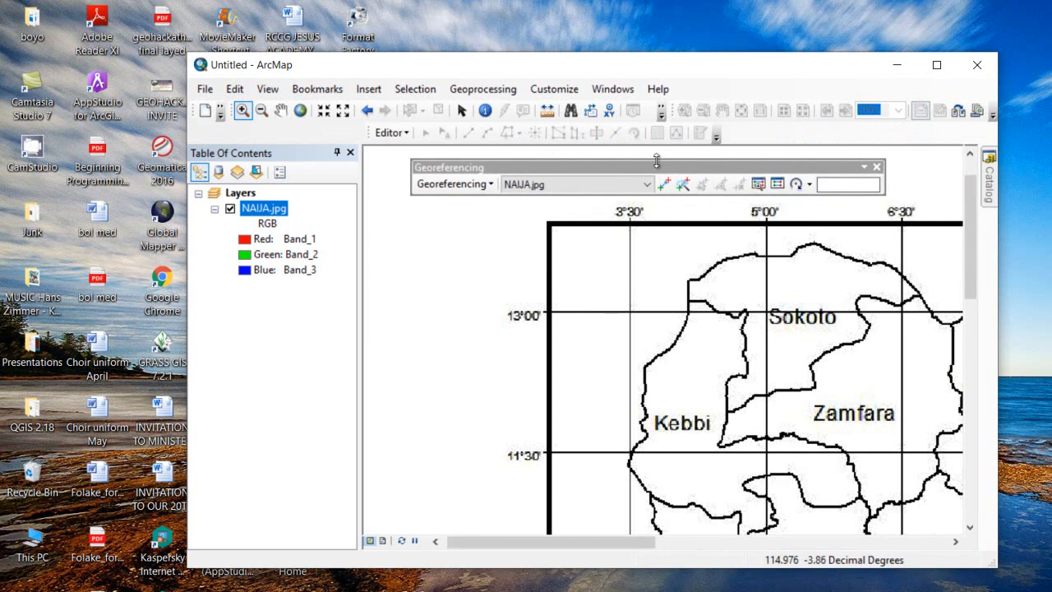
left_click(876, 168)
Step: Show the Georeferencing toolbar again, docked beneath the Editor toolbar, with NAIJA.jpg as its georeferencing layer
right_click(776, 139)
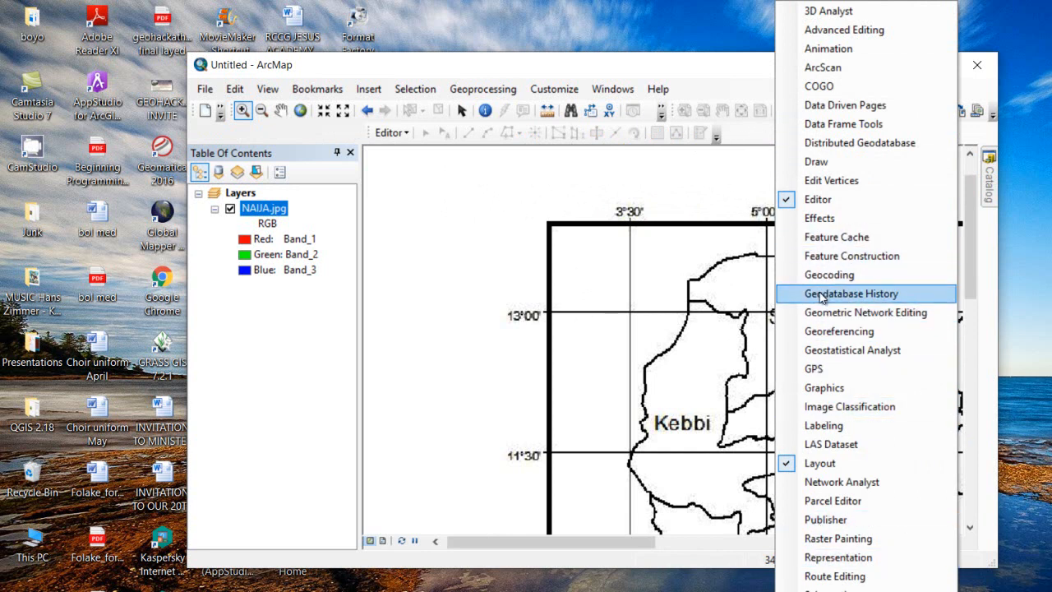
left_click(831, 331)
left_click_drag(520, 165, 516, 148)
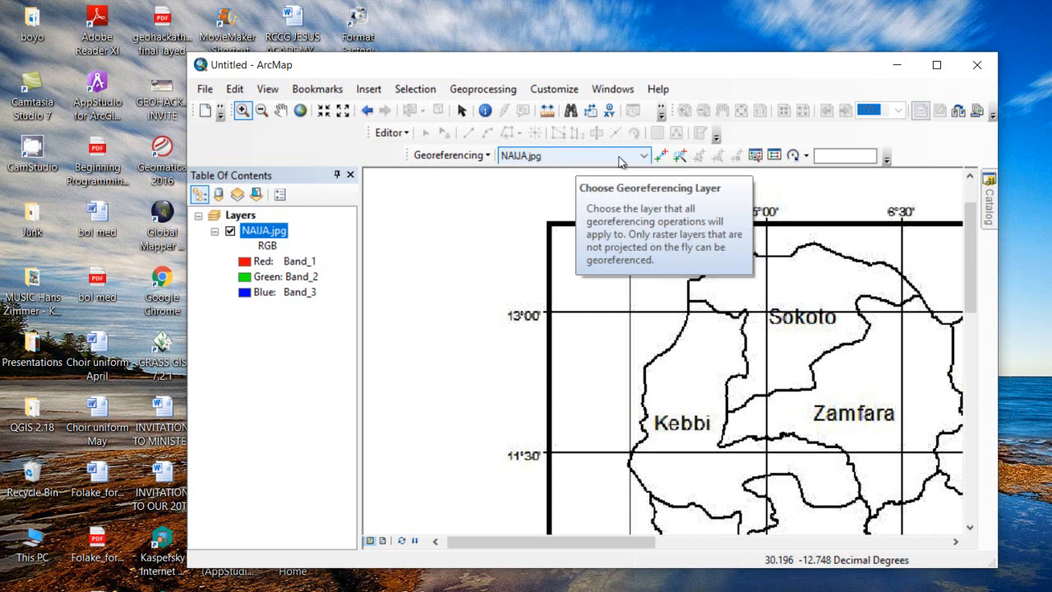
left_click(550, 156)
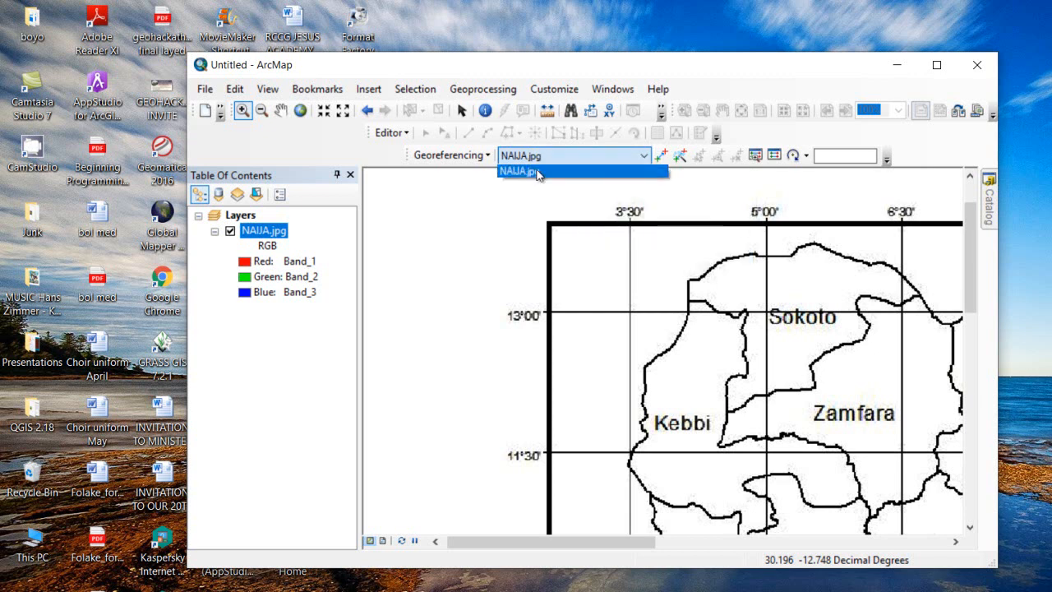
left_click(555, 168)
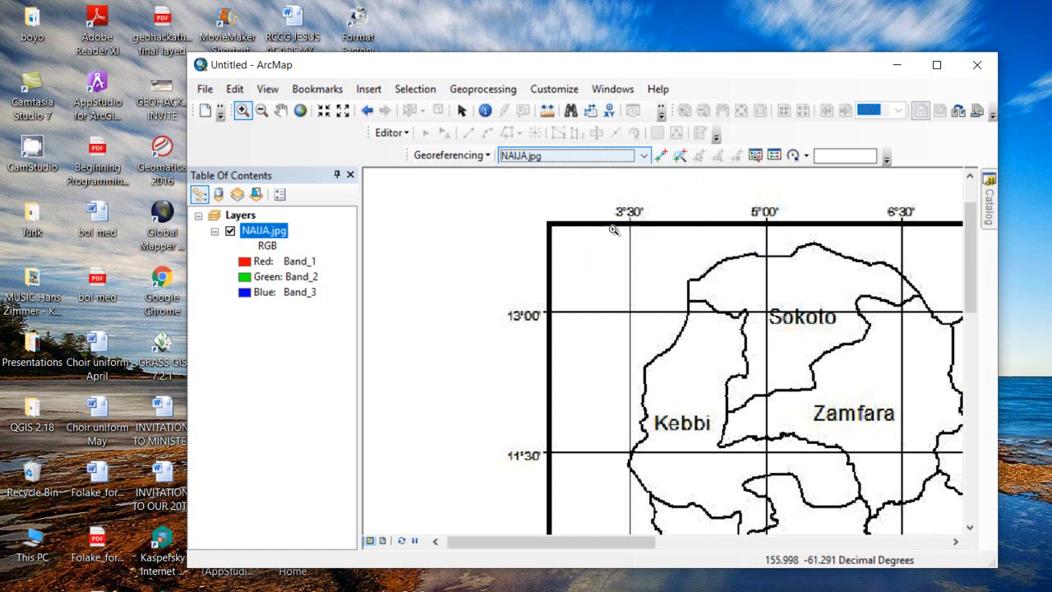
Step: Place the first control point on the map image where the 3°30' meridian crosses the 13°00' parallel
scroll(650, 215, "up", 2)
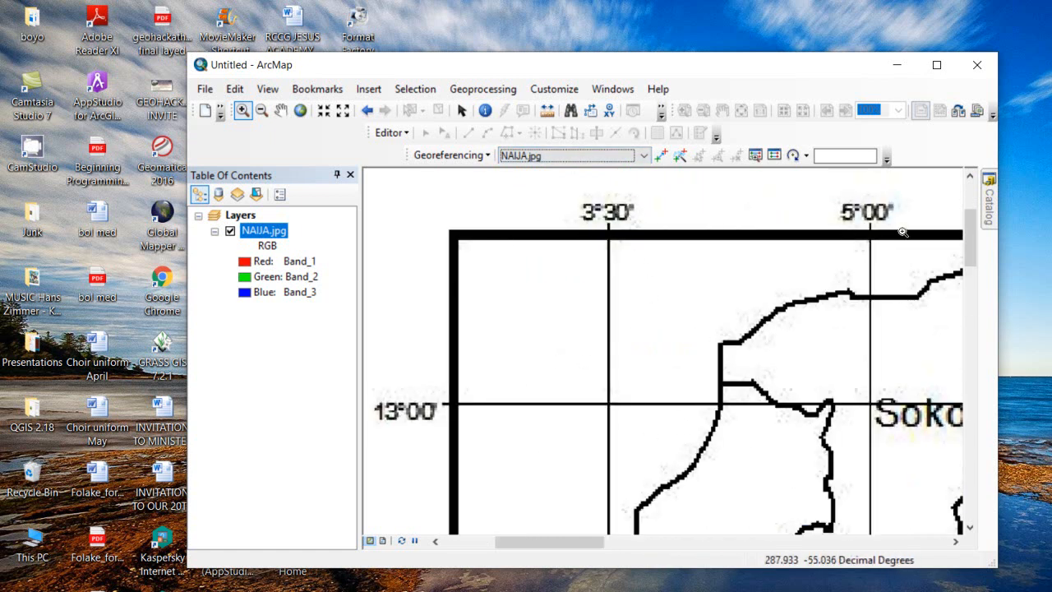
scroll(678, 307, "down", 3)
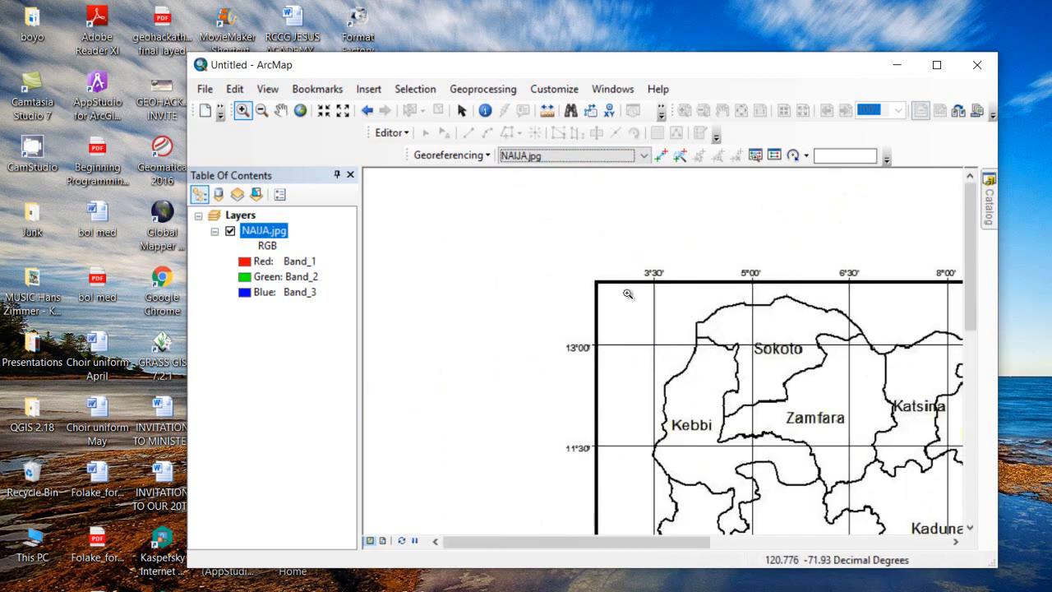
left_click_drag(706, 352, 636, 327)
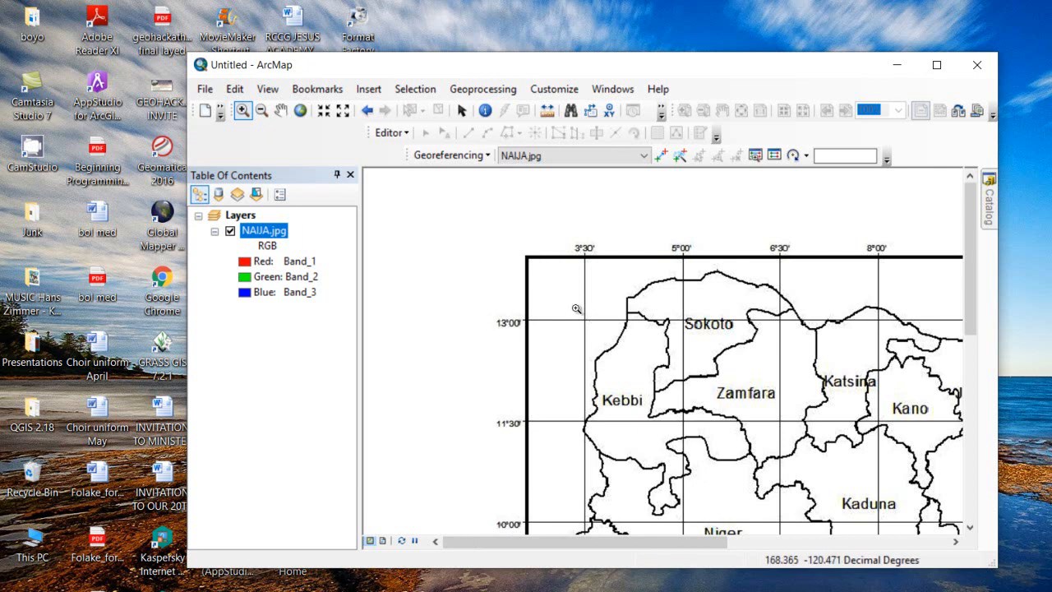
left_click_drag(412, 219, 677, 378)
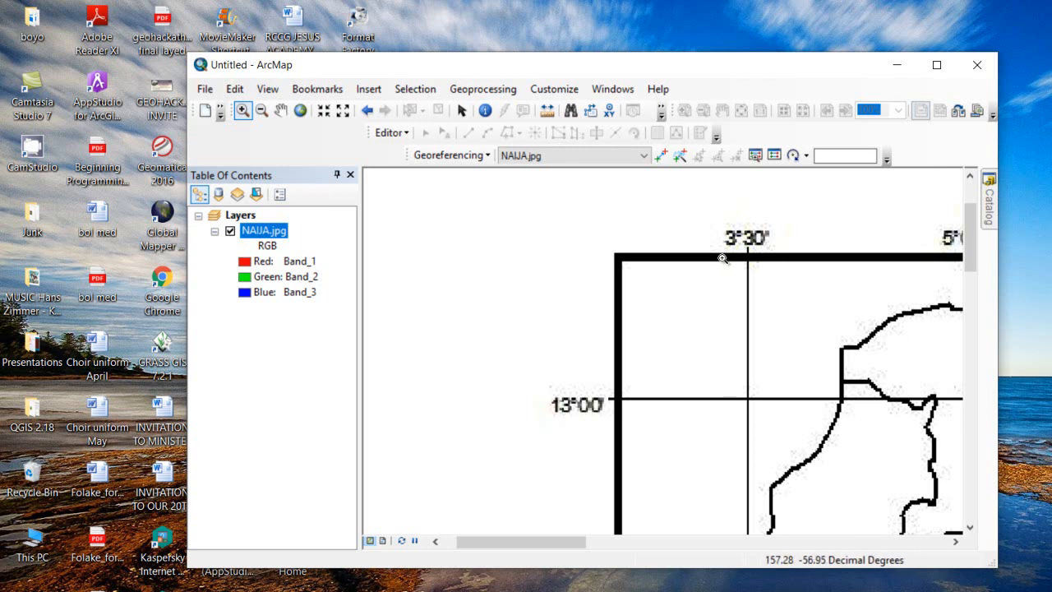
left_click(659, 156)
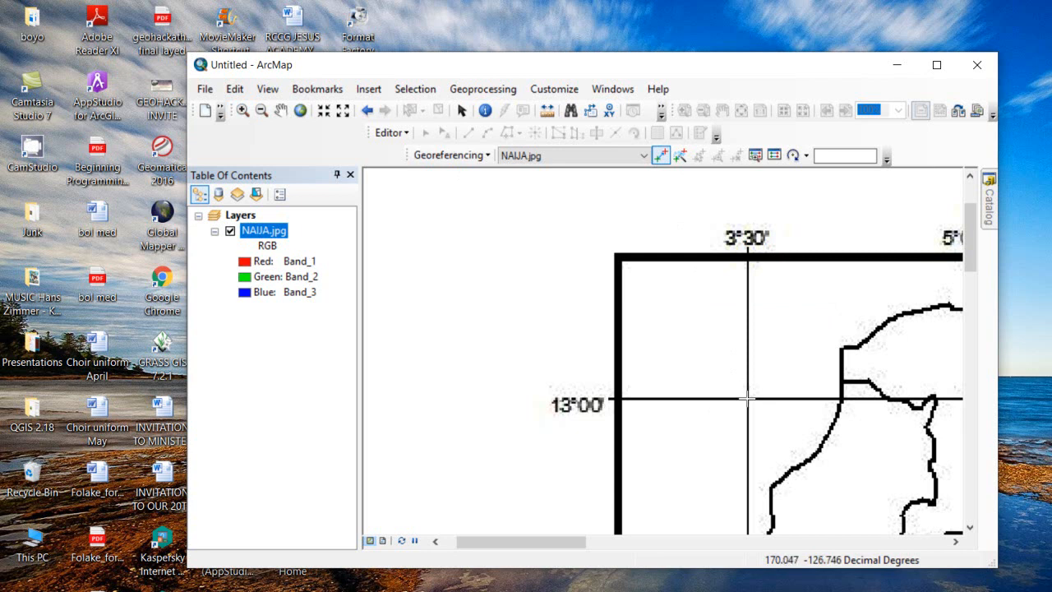
left_click(746, 399)
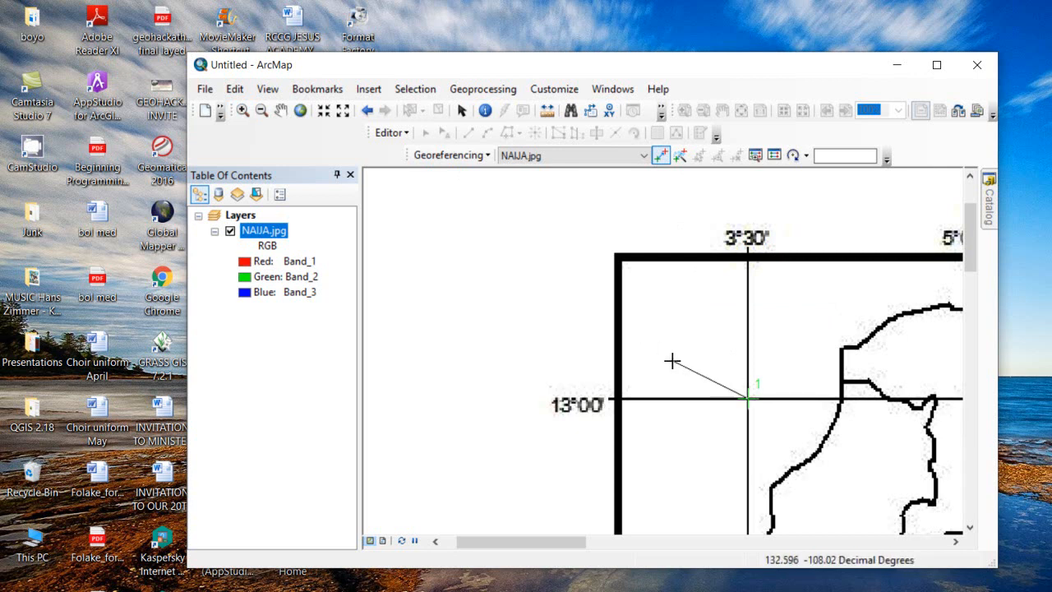
Step: Give the first control point a longitude of 3° 30' 0" using degree-minute-second coordinate input
right_click(669, 359)
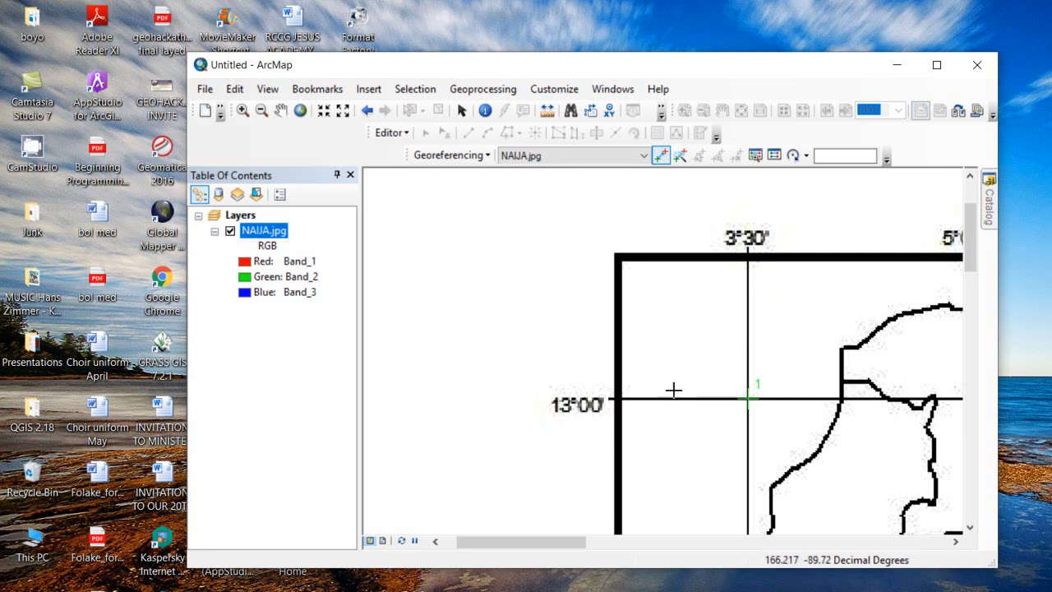
right_click(663, 366)
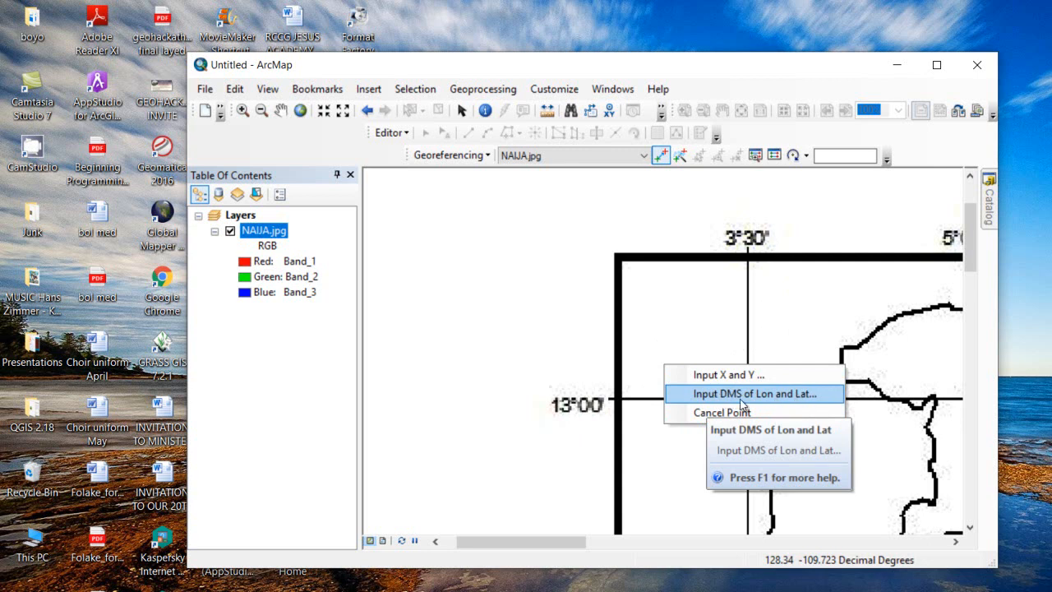
left_click(726, 397)
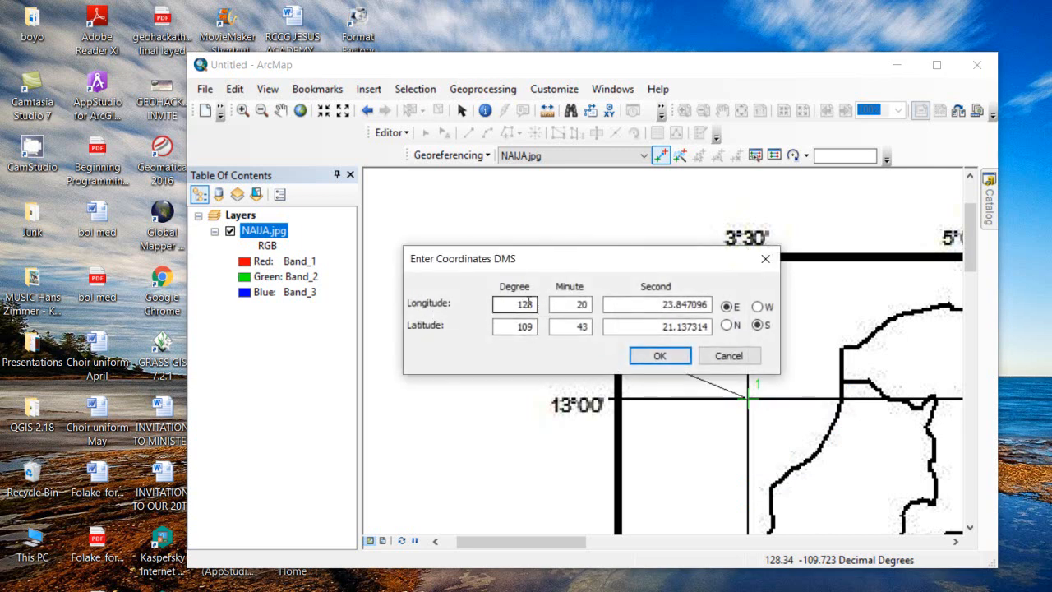
left_click_drag(516, 304, 533, 305)
key("BackSpace")
key("ctrl+z")
left_click_drag(552, 305, 603, 311)
type("30")
double_click(668, 304)
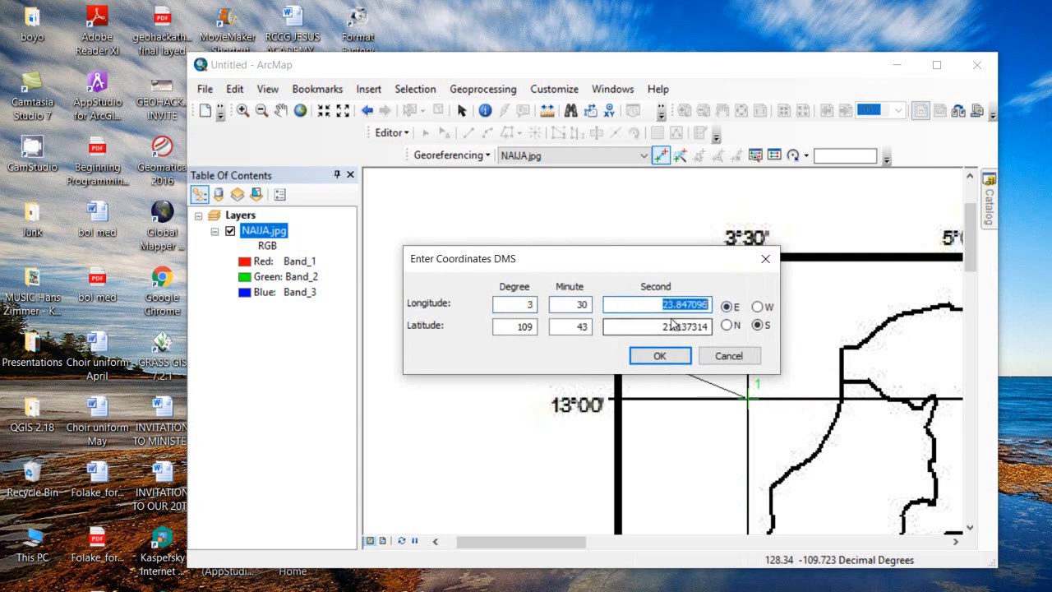
type("0")
Step: Set the first control point's latitude to 13° 00' 0" North and accept the coordinates
left_click_drag(502, 327, 548, 328)
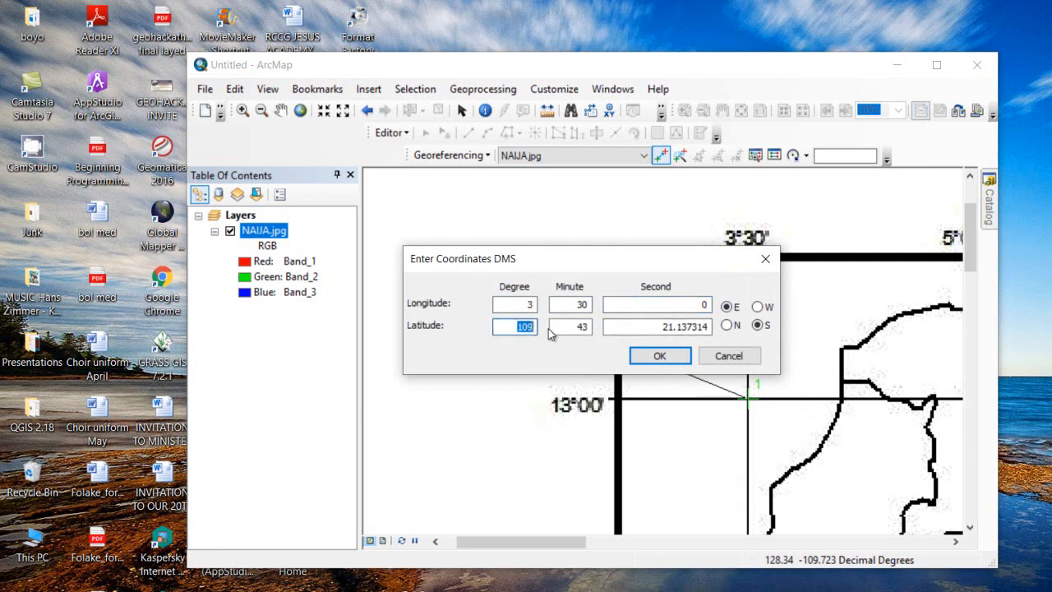
type("13")
double_click(581, 329)
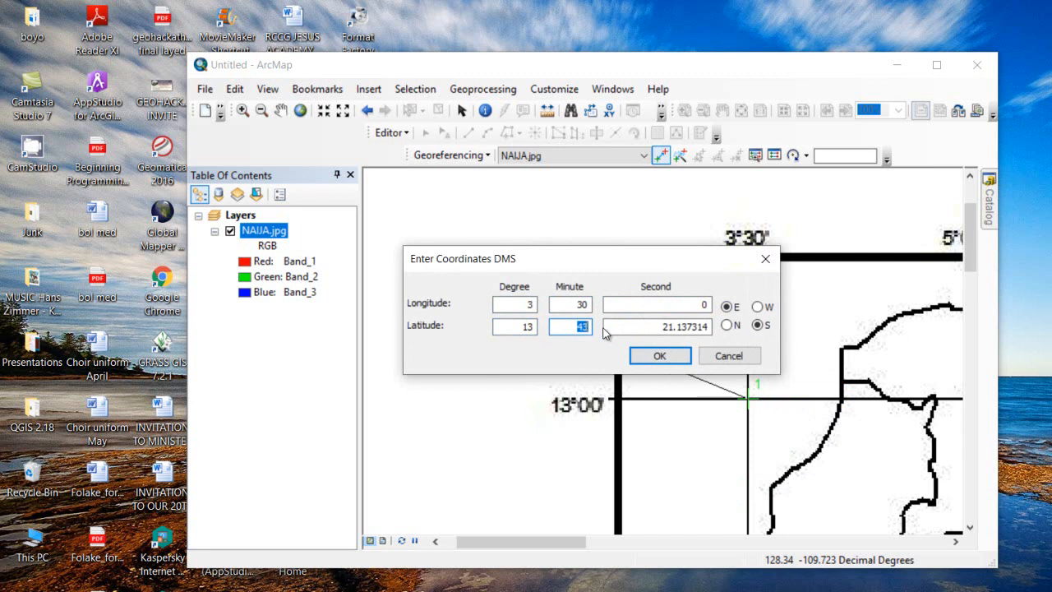
left_click_drag(605, 327, 712, 325)
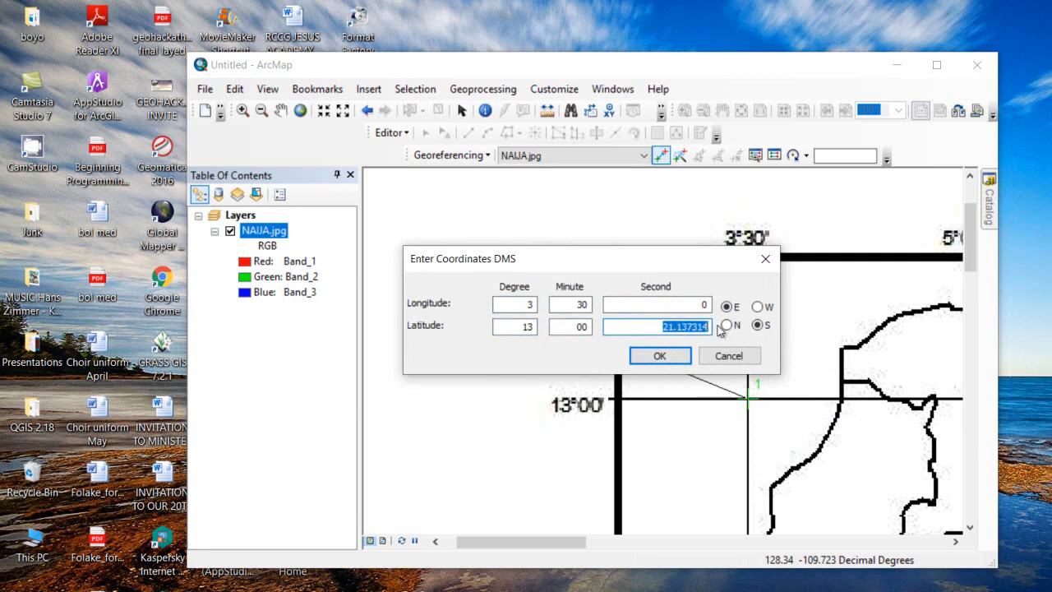
key("BackSpace")
type("0")
left_click(729, 325)
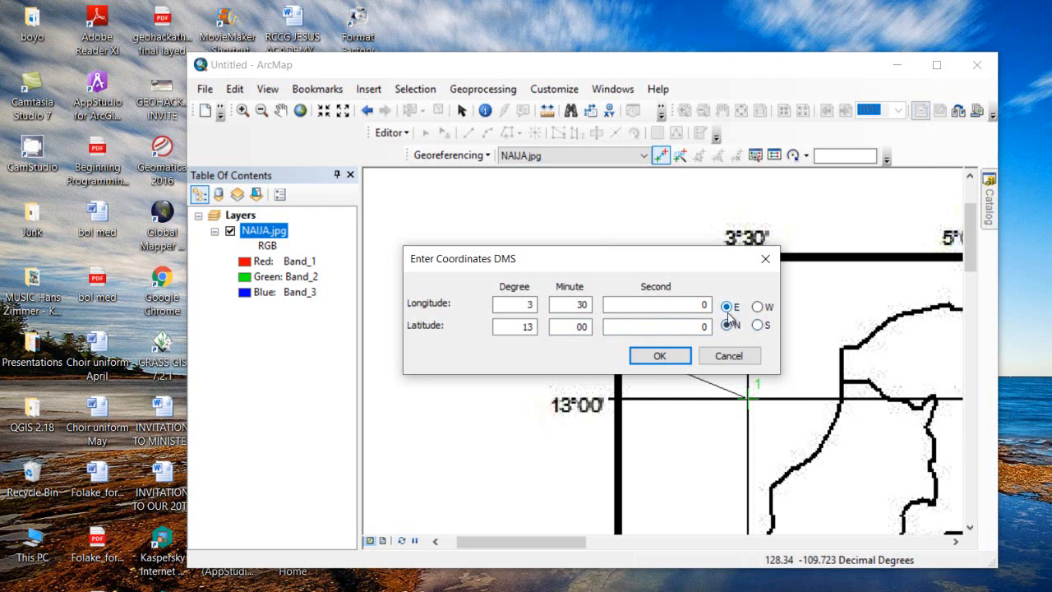
left_click(660, 355)
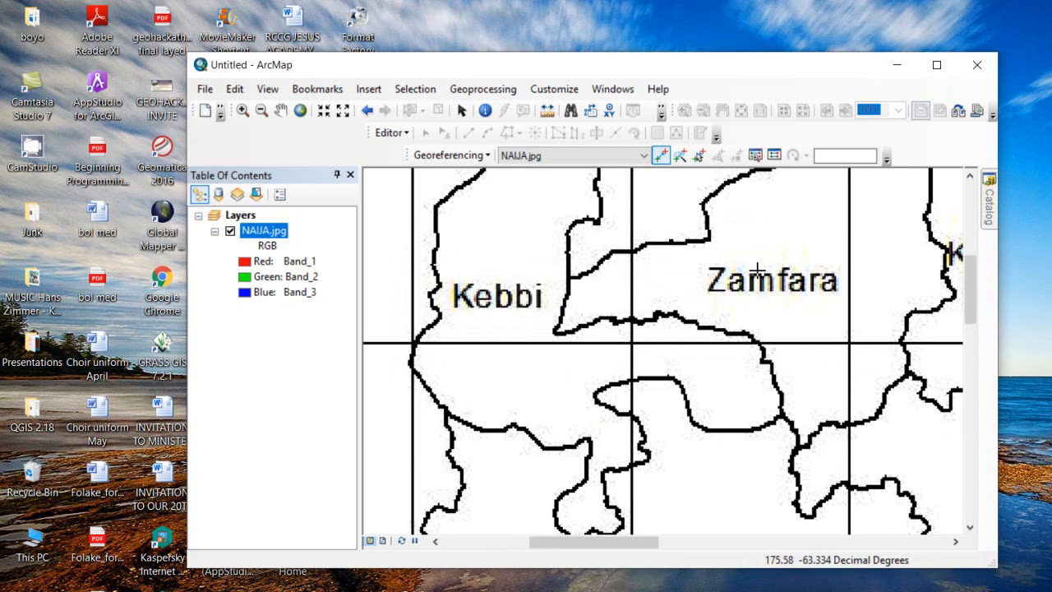
Step: Place the second control point near Borno where the 14°00' meridian crosses the 13°00' parallel
right_click(262, 237)
left_click(310, 321)
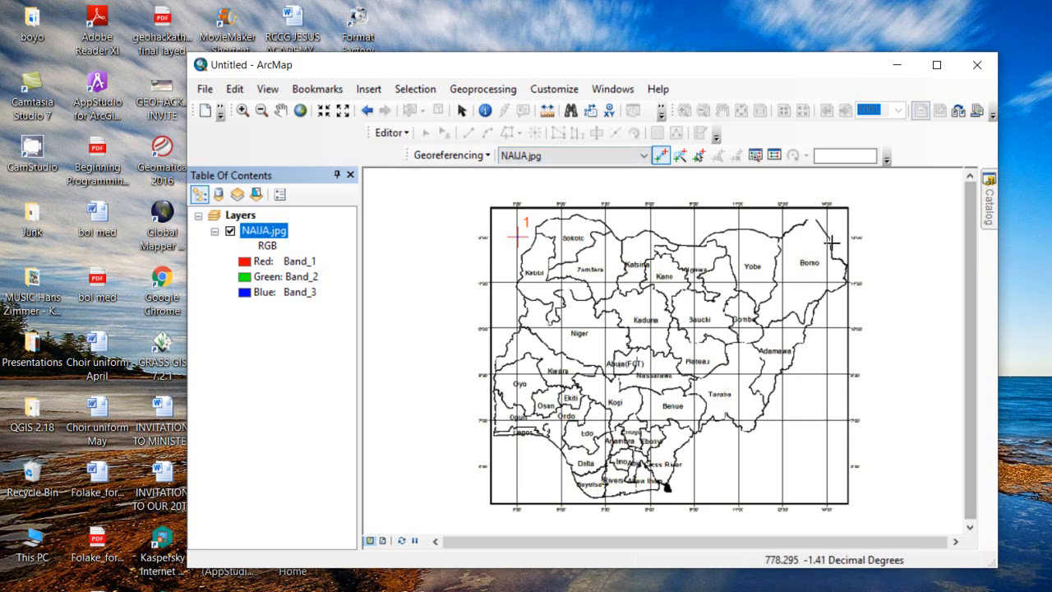
left_click(240, 112)
left_click_drag(773, 189, 889, 280)
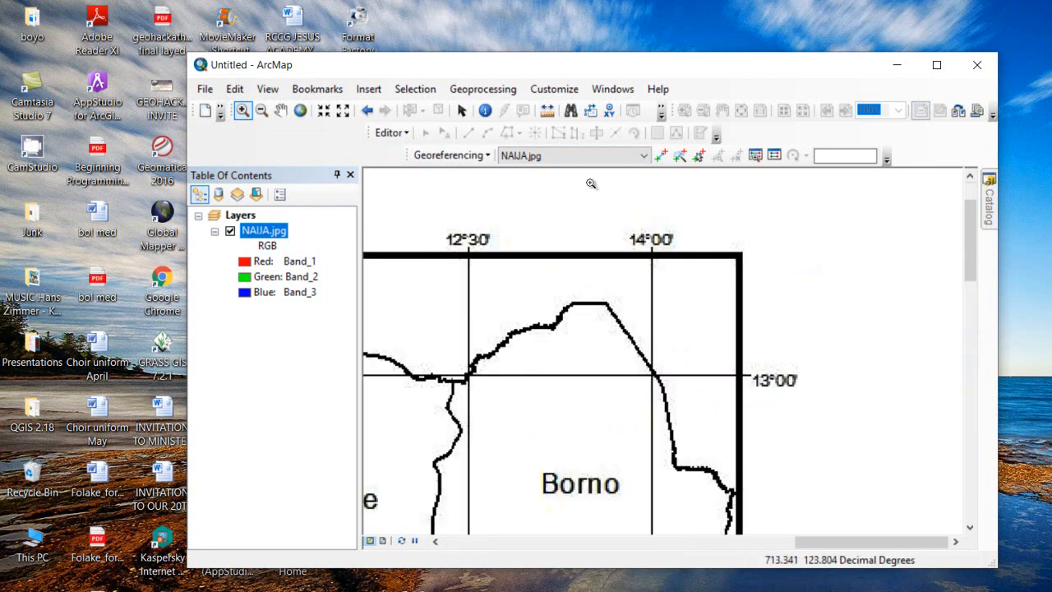
left_click(661, 158)
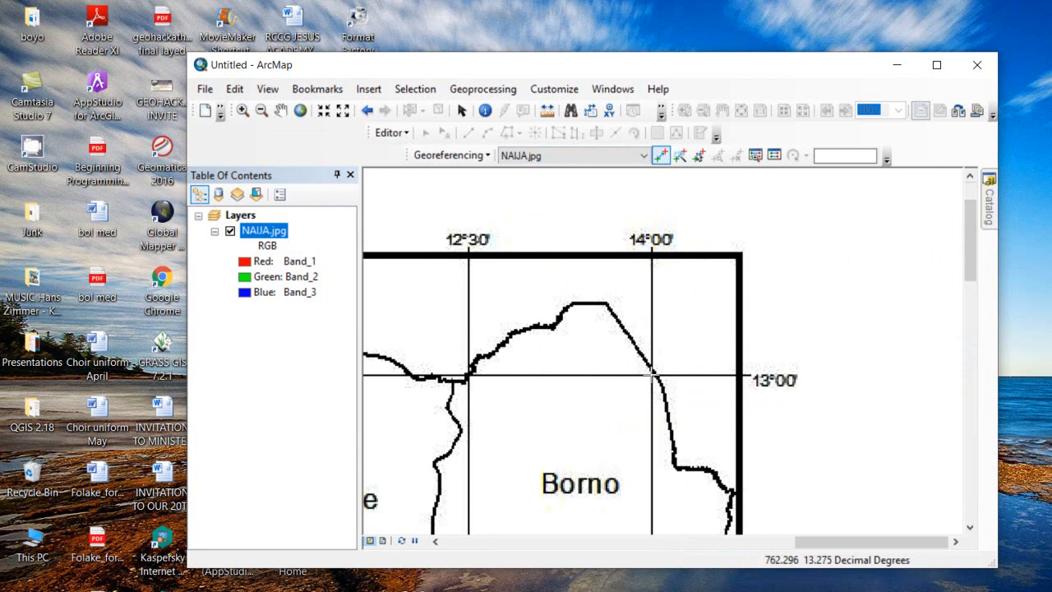
left_click(651, 375)
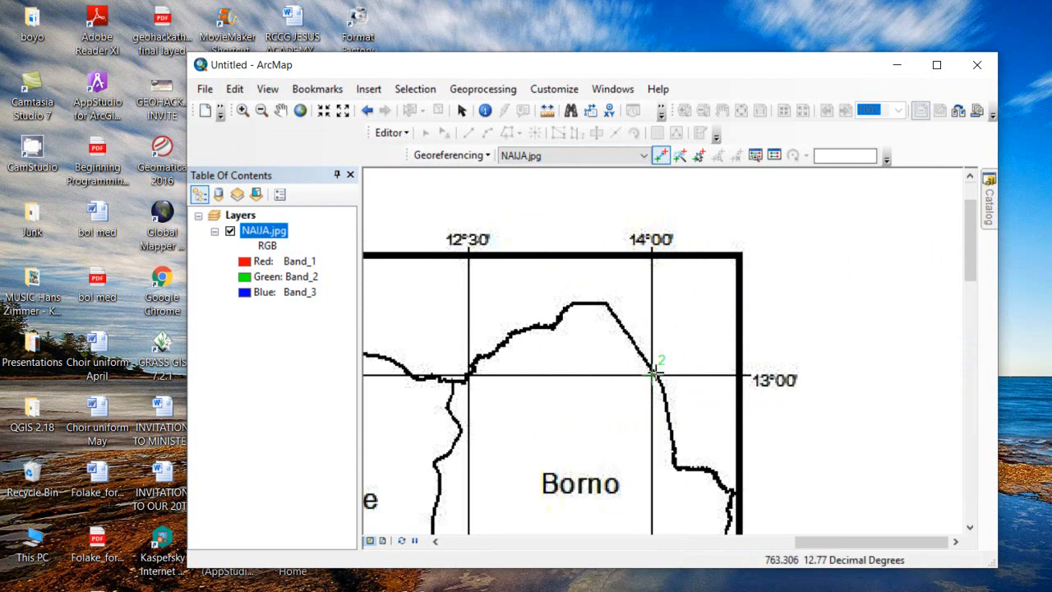
Step: Assign the second control point DMS coordinates of longitude 14° 00' 0" East and latitude 13° 00' 0" North
right_click(787, 320)
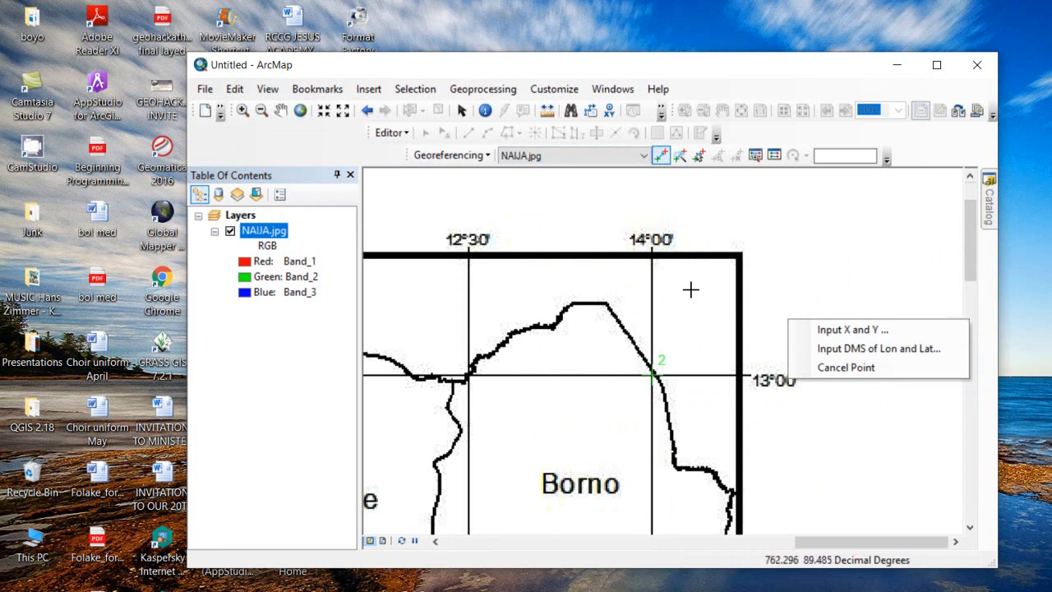
left_click(854, 350)
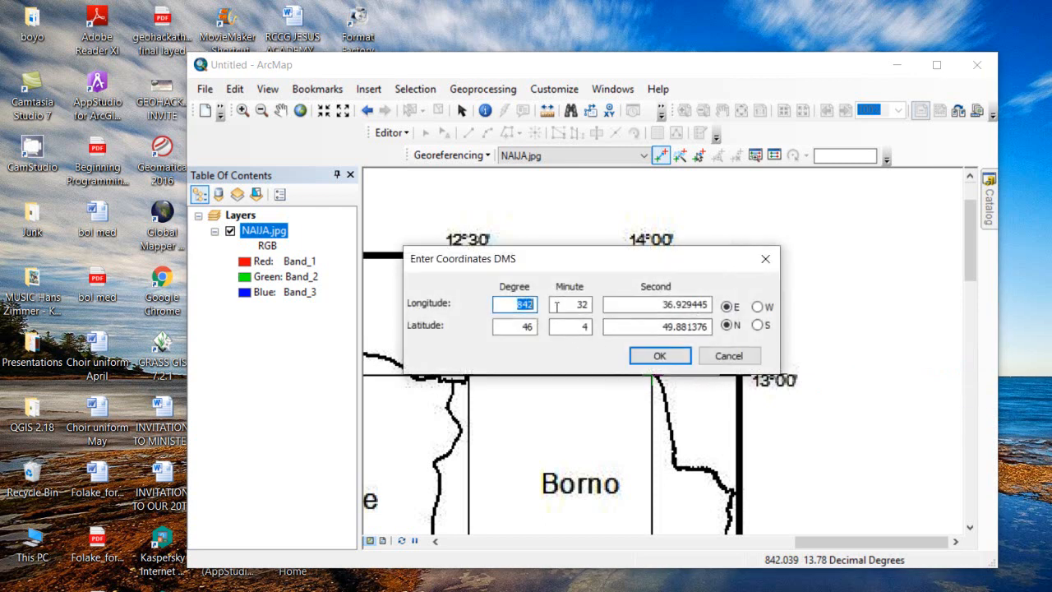
type("14")
left_click_drag(508, 330, 727, 311)
type("13")
type("0000")
type("0")
left_click_drag(660, 329, 716, 333)
type("0")
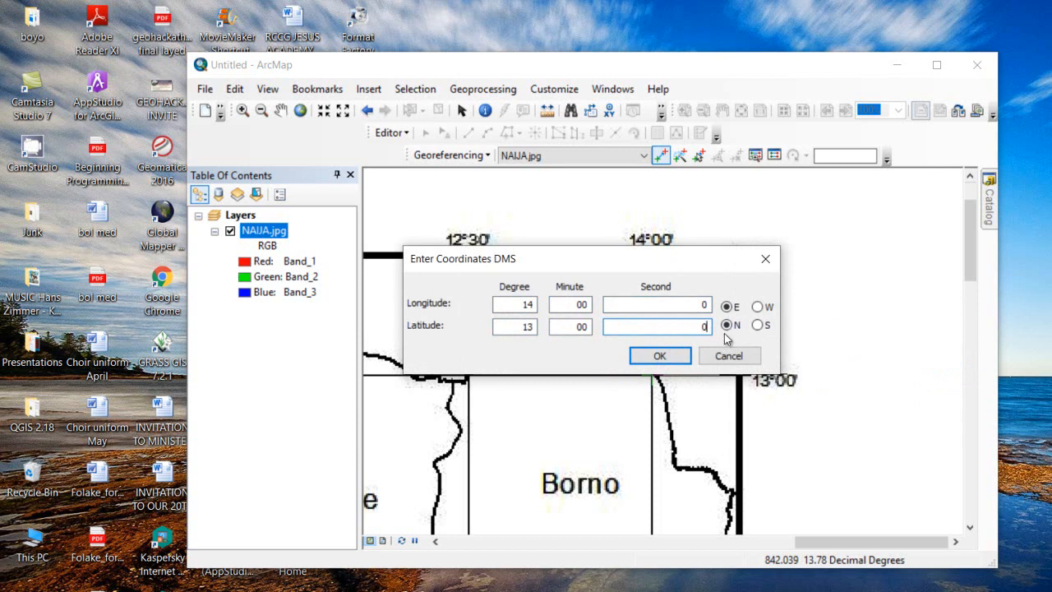
left_click(658, 358)
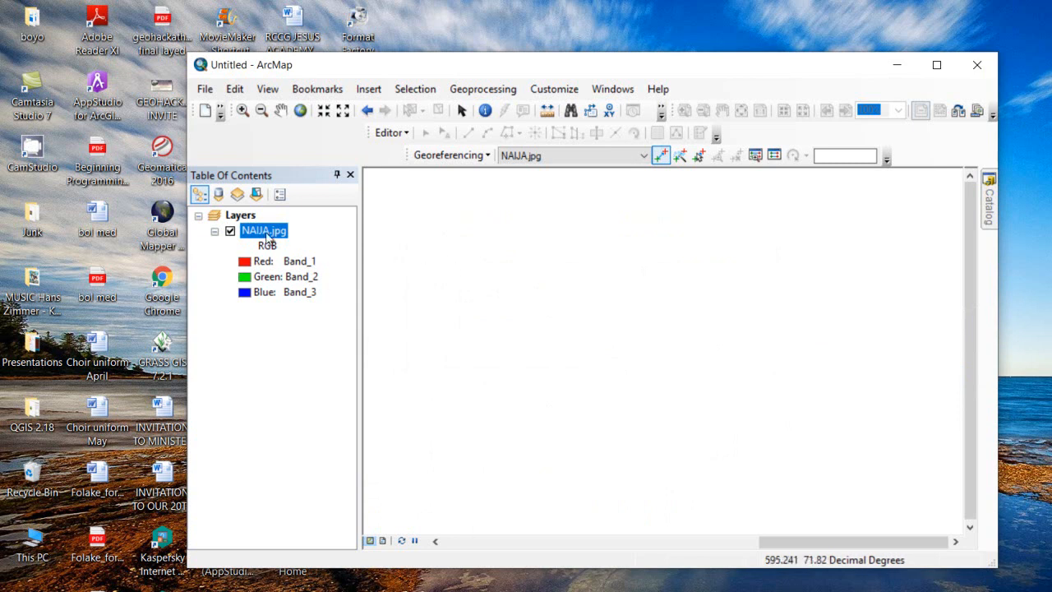
Step: Place the third control point in the map's southeast corner where the 14°00' meridian crosses the 5°30' parallel
right_click(266, 236)
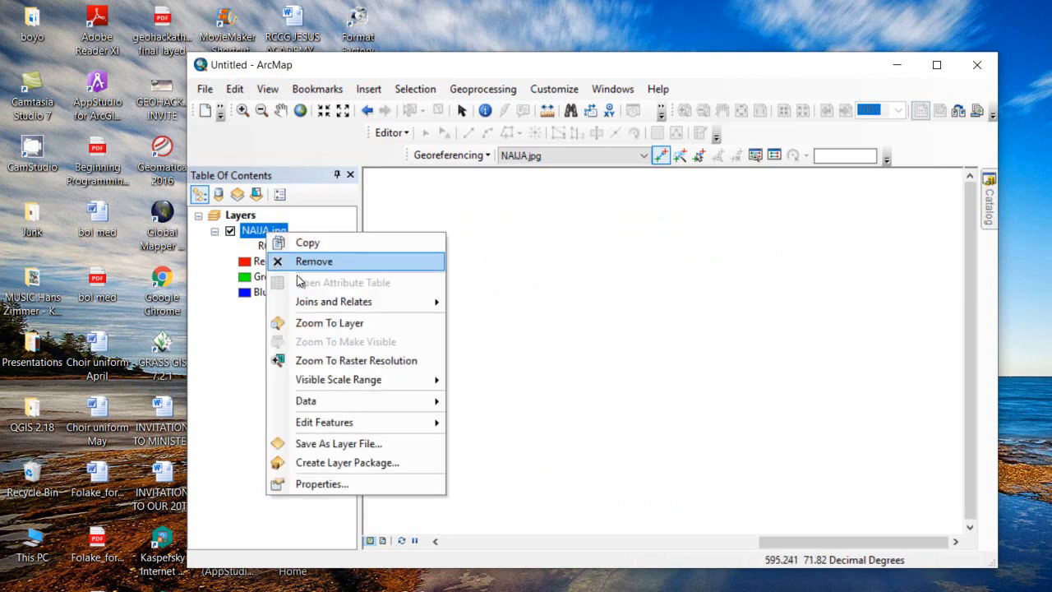
left_click(319, 322)
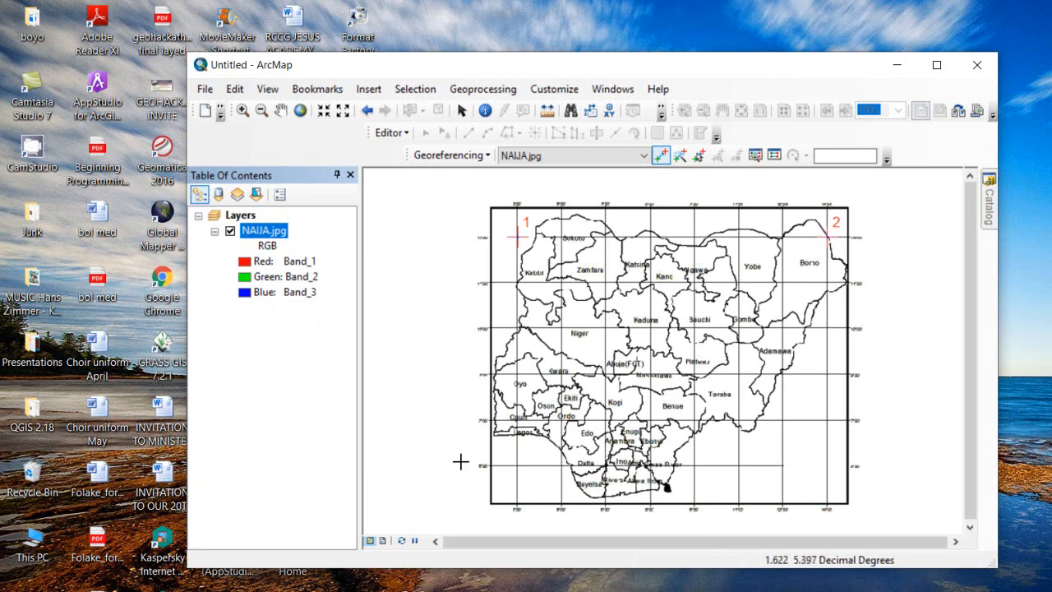
left_click(242, 110)
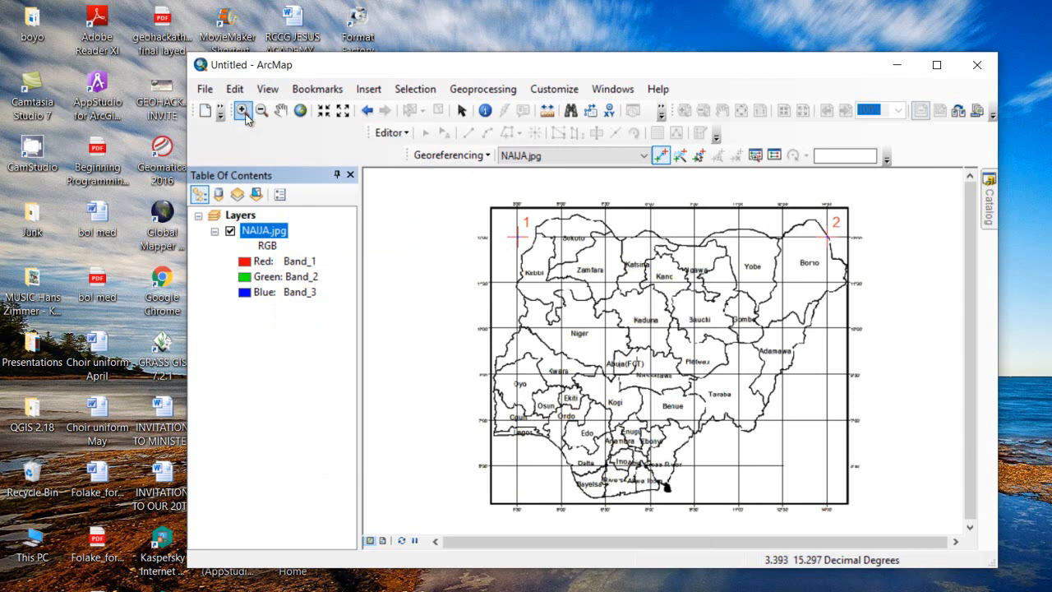
left_click_drag(786, 446, 888, 526)
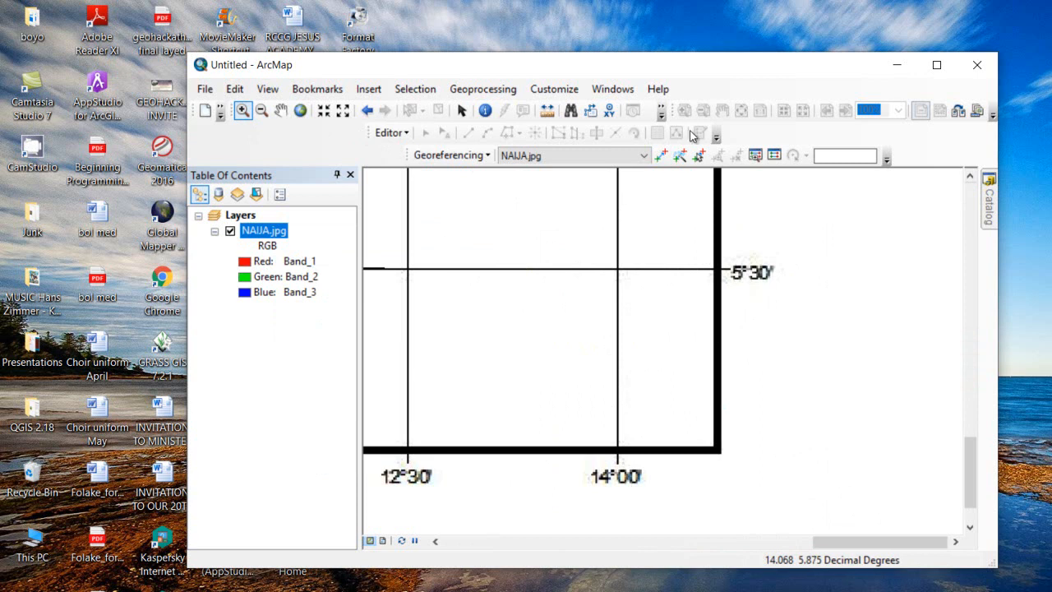
left_click(662, 156)
left_click(618, 268)
Step: Give the third control point a longitude of 14° 00' 0" using degree-minute-second coordinate input
right_click(699, 330)
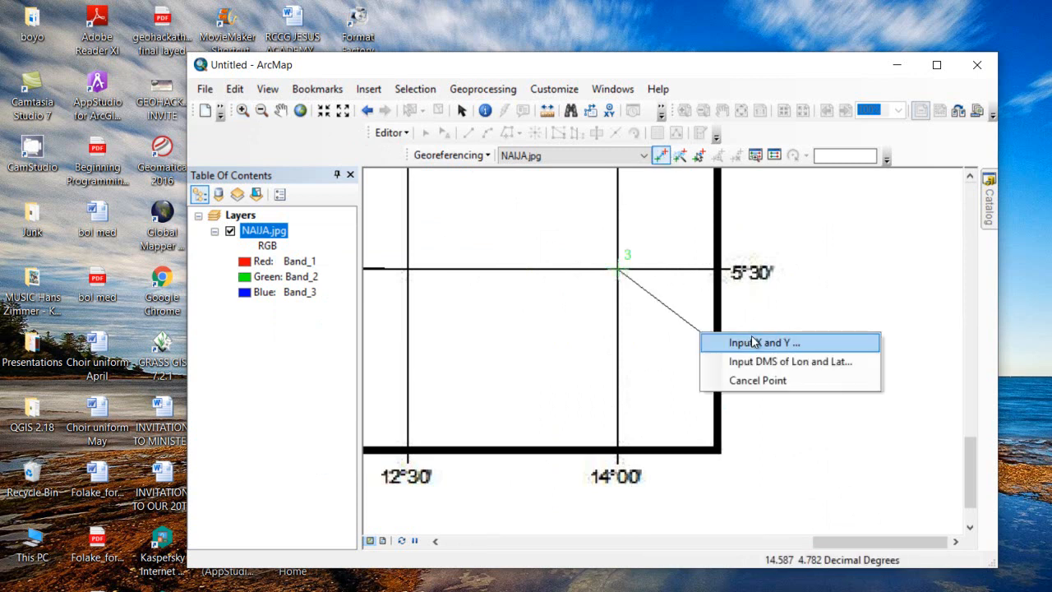
left_click(768, 359)
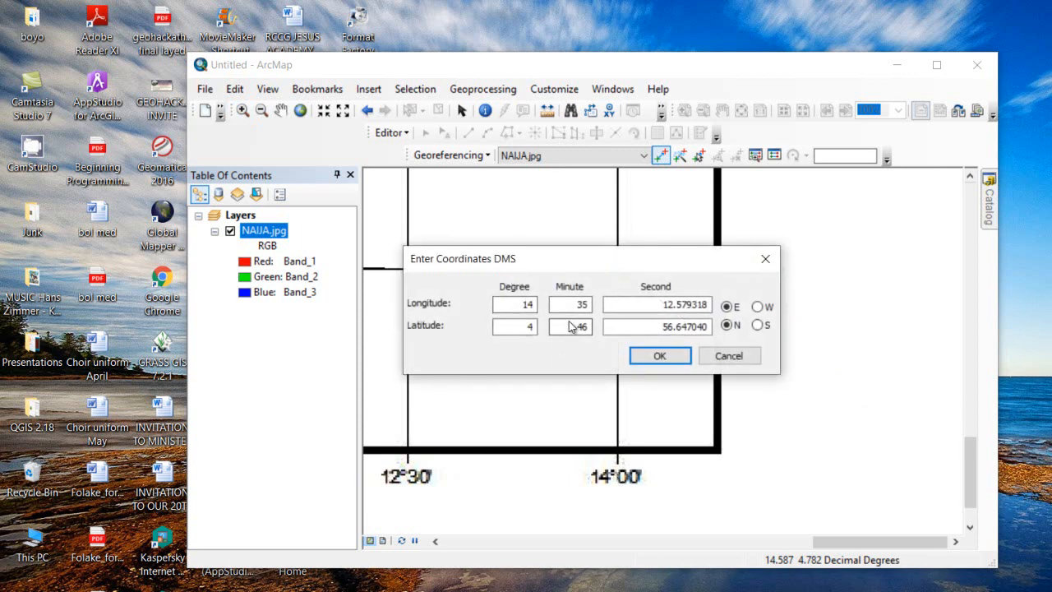
left_click(528, 305)
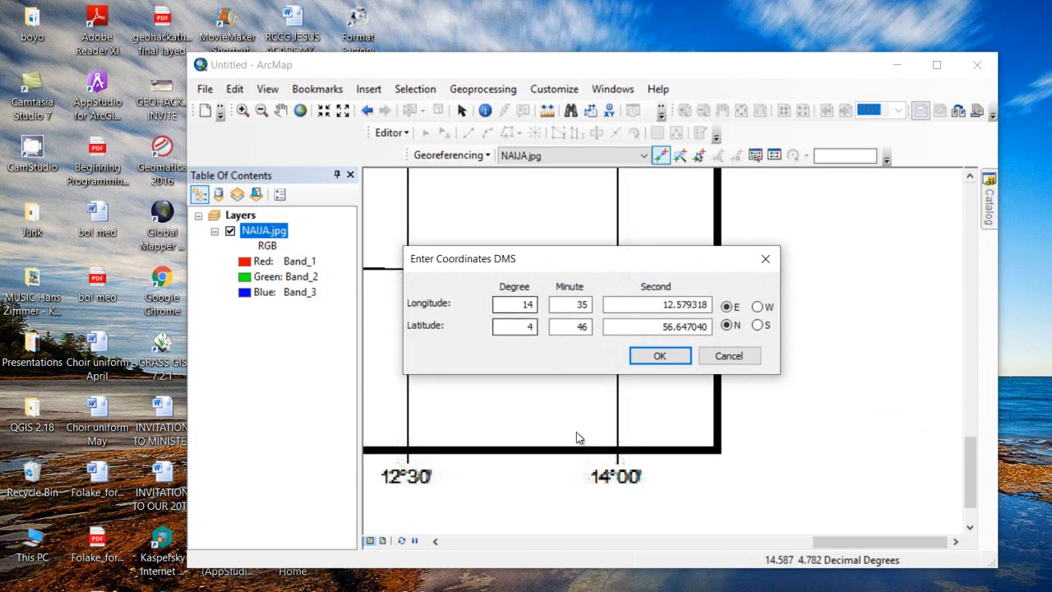
left_click(585, 305)
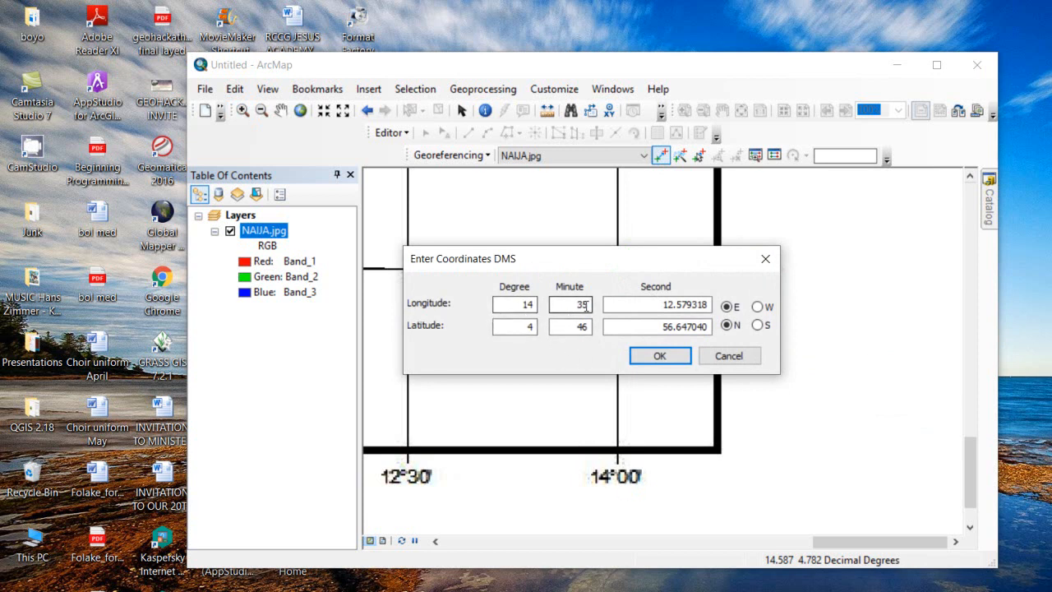
double_click(577, 305)
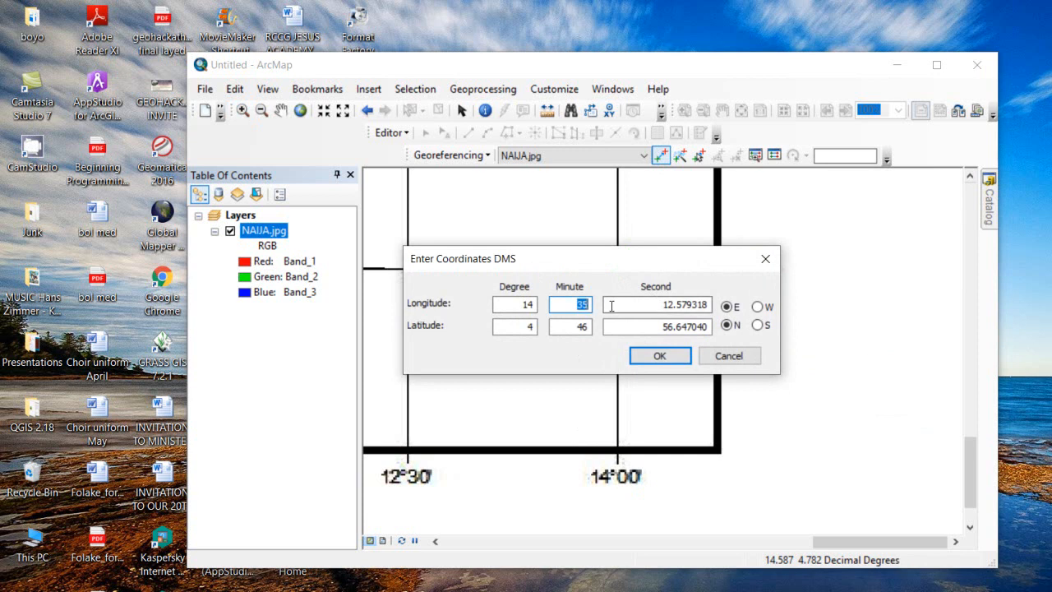
type("00")
key("Tab")
type("0")
Step: Set the third control point's latitude to 5° 30' 0" North and accept the coordinates
left_click_drag(589, 261, 581, 329)
left_click(516, 399)
left_click_drag(516, 400, 728, 407)
type("5")
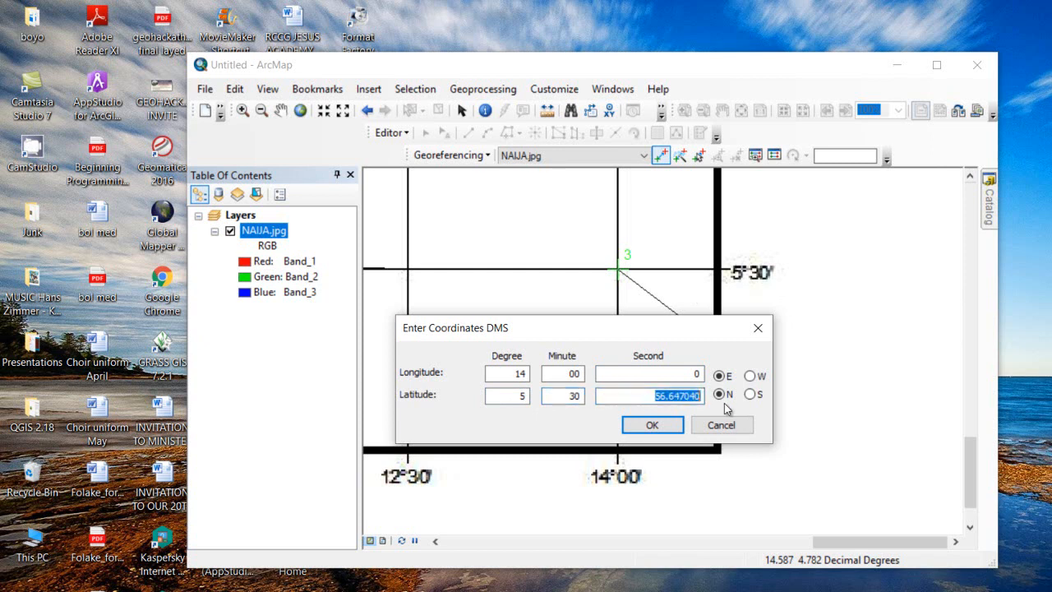
type("0")
left_click(650, 425)
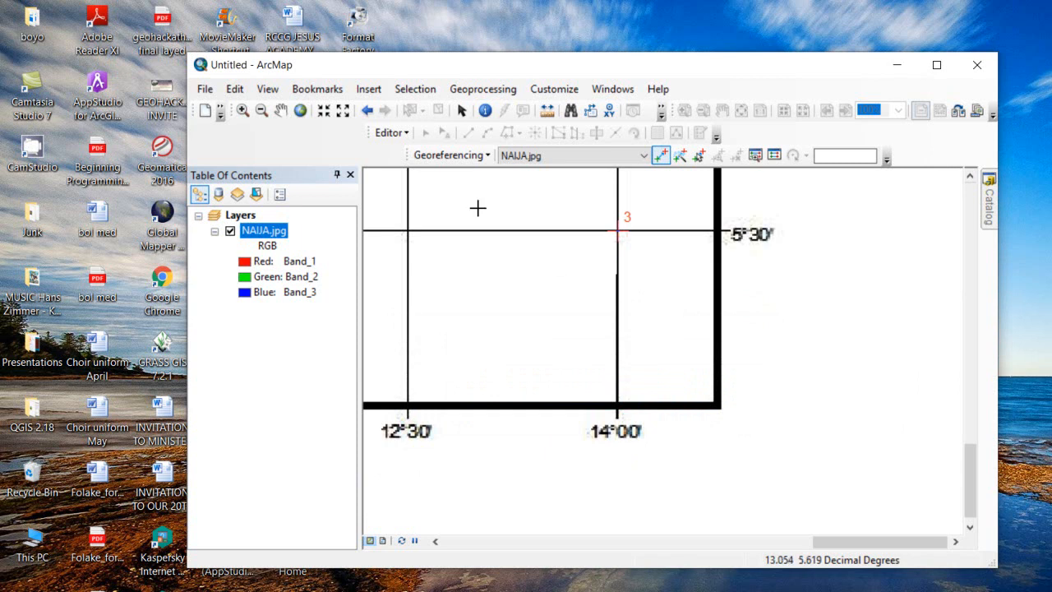
Step: Place the fourth control point in the map's southwest corner where the 3°30' meridian crosses the 5°30' parallel
right_click(281, 234)
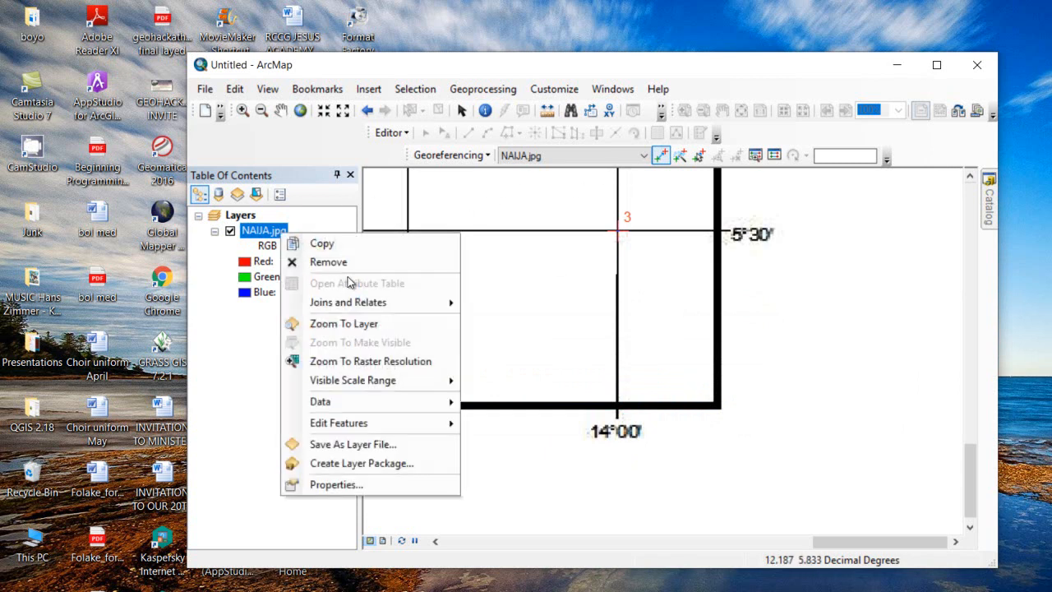
left_click(319, 322)
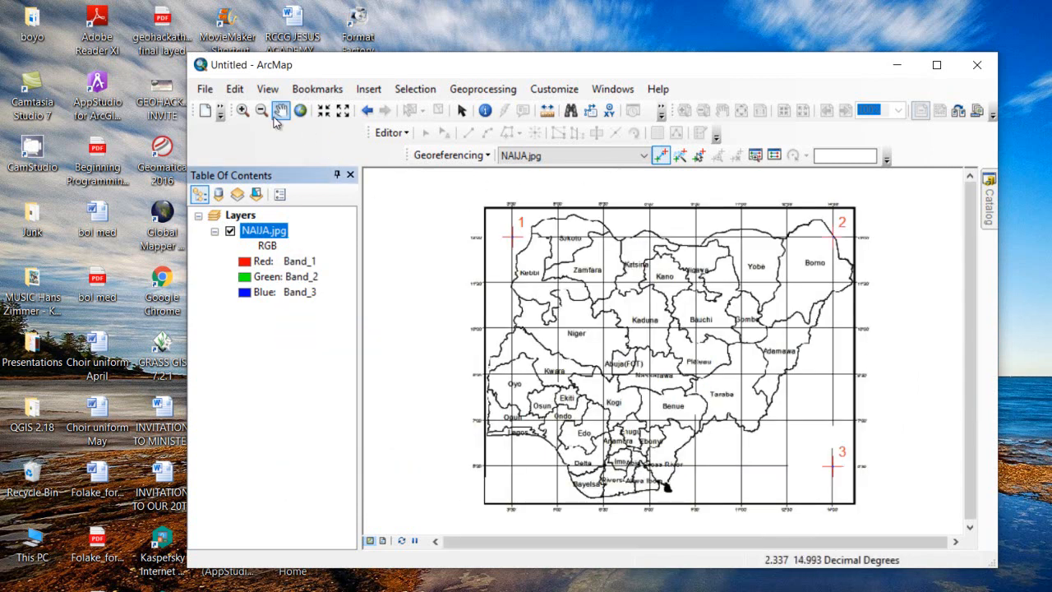
left_click(243, 110)
left_click_drag(452, 446, 567, 521)
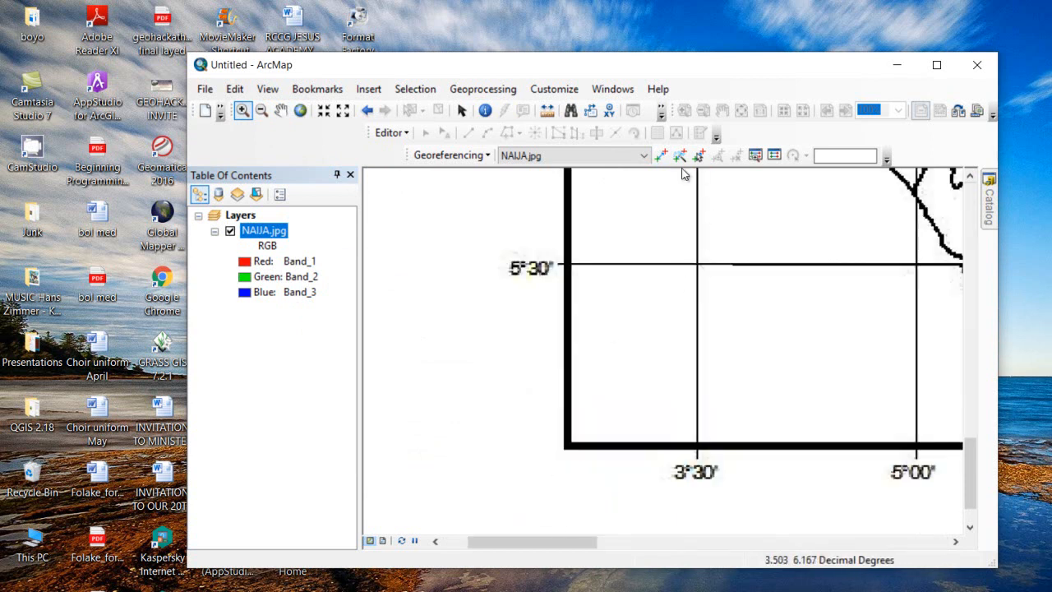
left_click(660, 156)
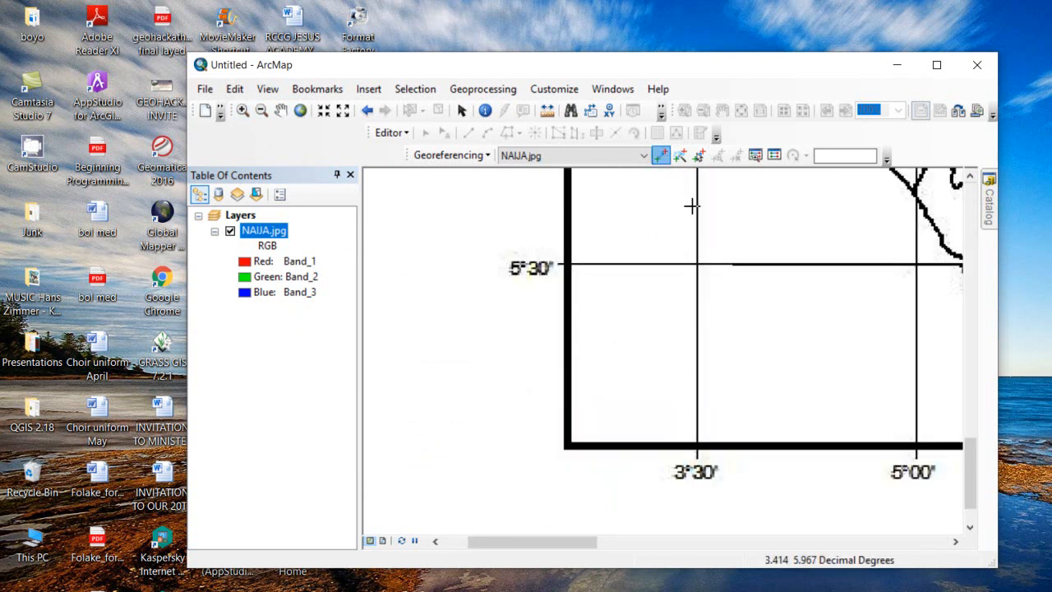
left_click(697, 264)
Step: Give the fourth control point a longitude of 3° 30' 0" East using degree-minute-second coordinate input
right_click(648, 323)
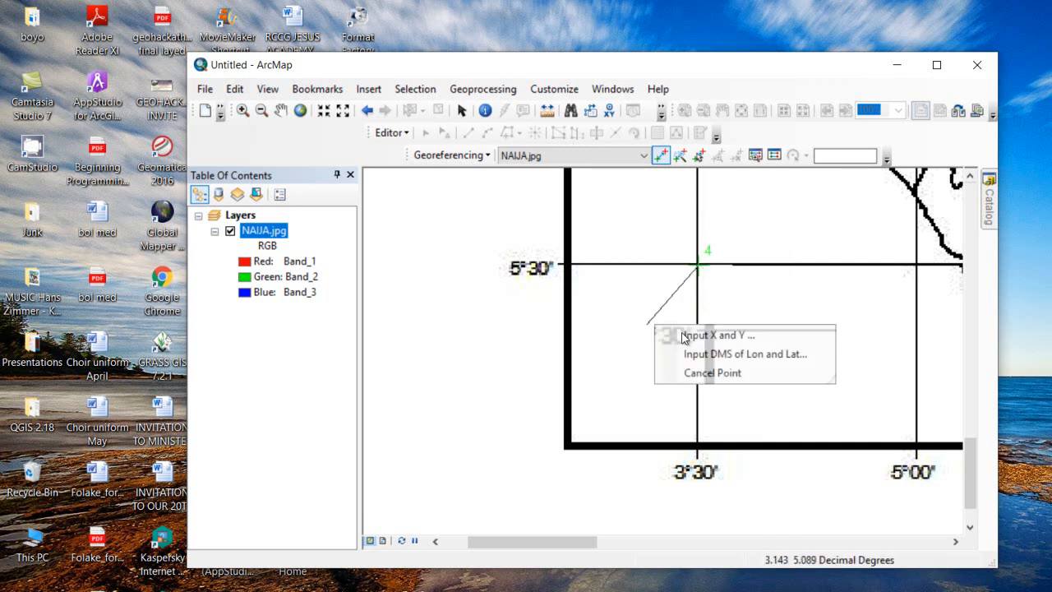
left_click(726, 354)
left_click_drag(600, 258, 690, 310)
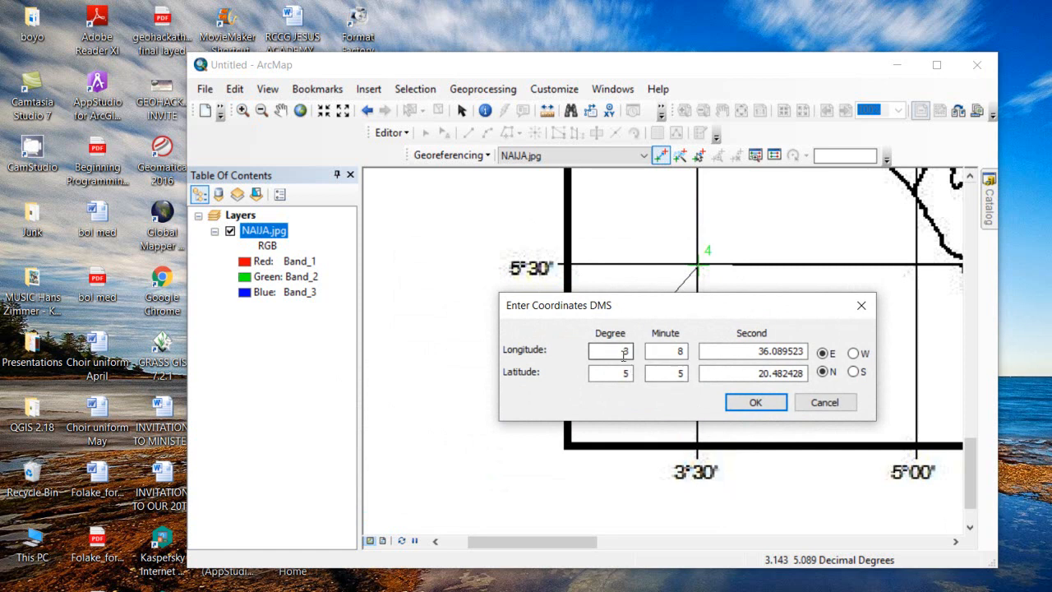
double_click(676, 352)
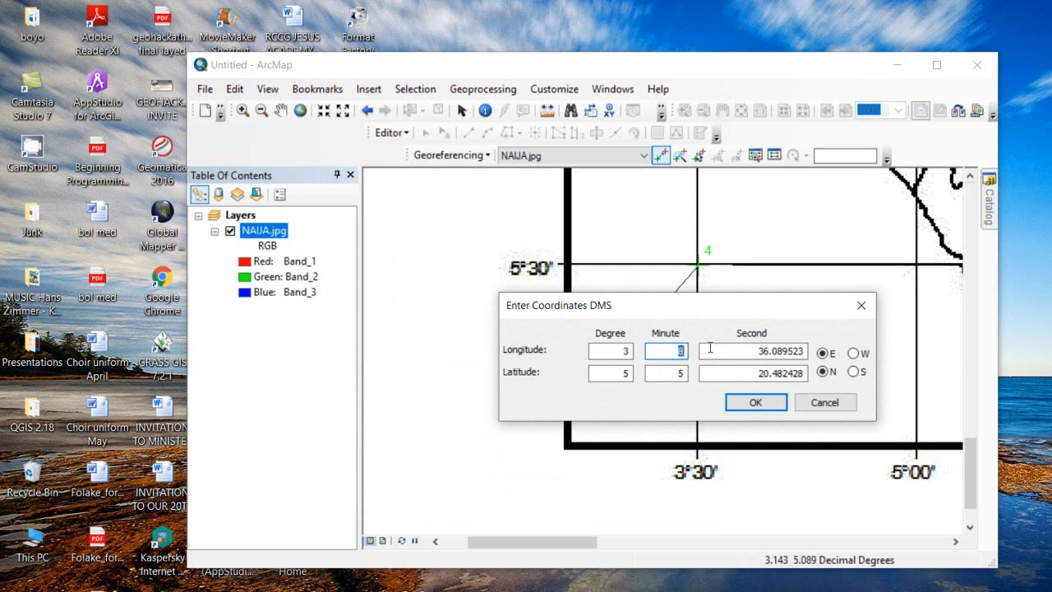
double_click(751, 350)
type("0")
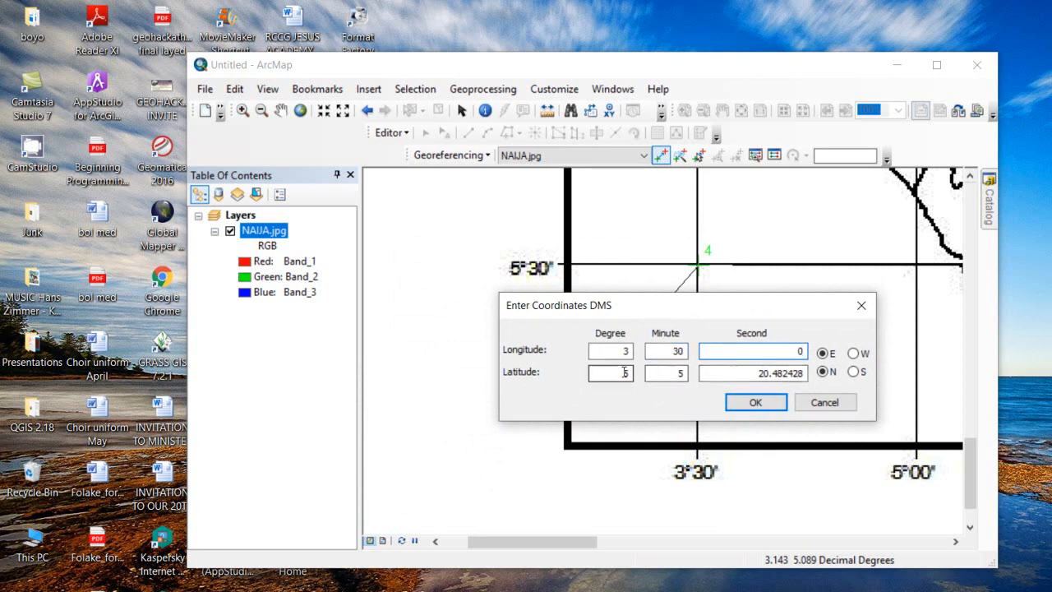
Step: Set the fourth control point's latitude to 5° 30' 0" North and accept the coordinates
double_click(677, 374)
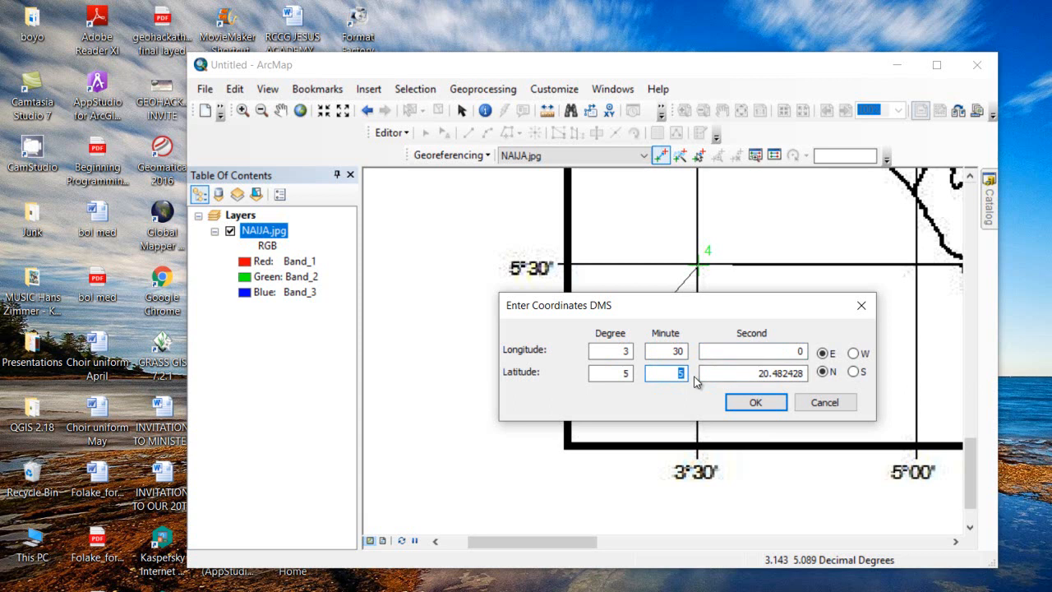
type("30")
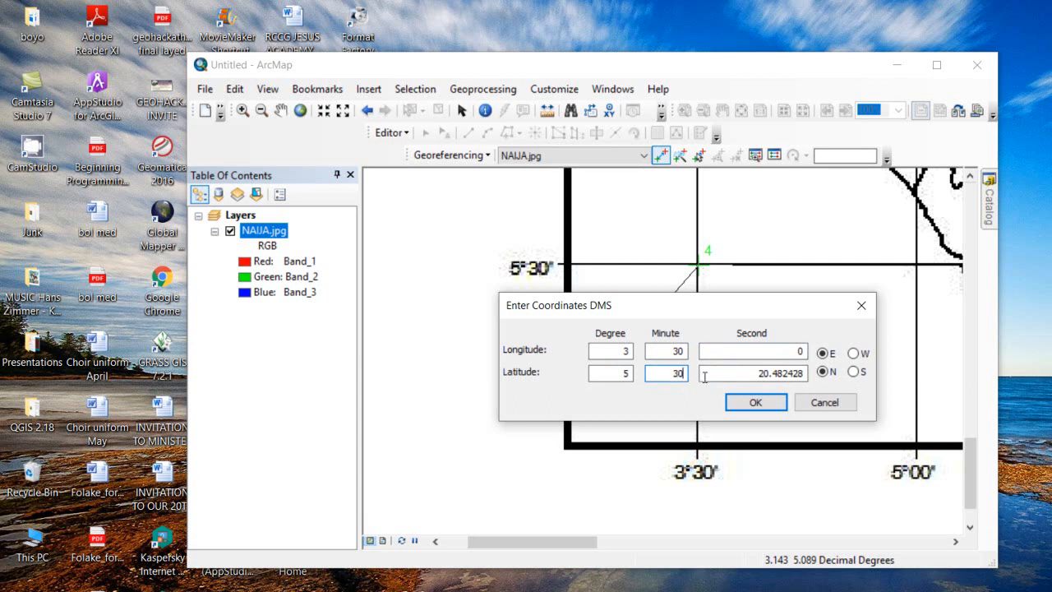
double_click(751, 373)
type("0")
left_click(754, 403)
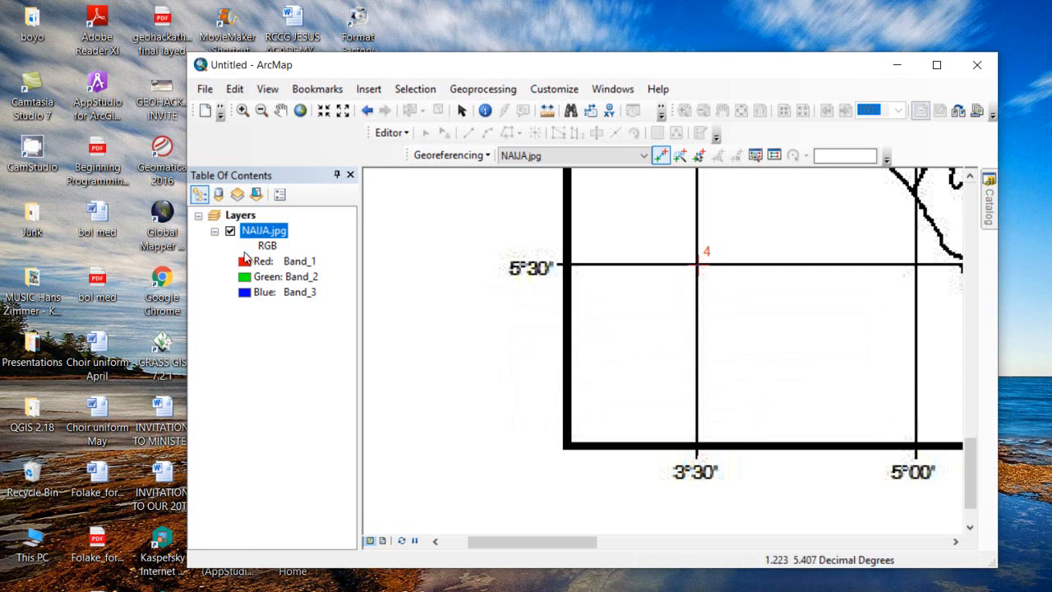
right_click(262, 233)
left_click(323, 320)
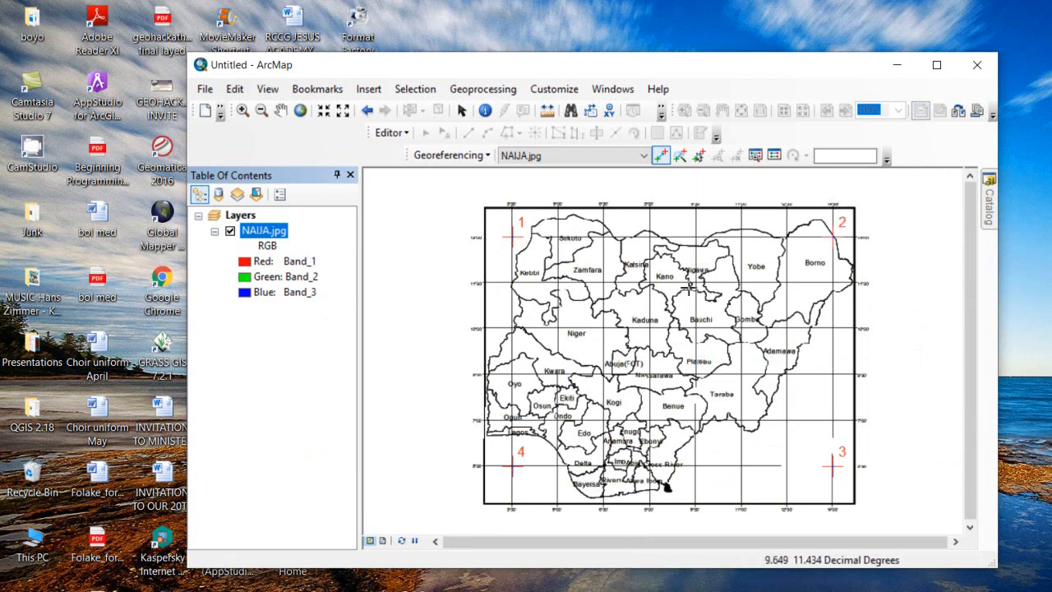
left_click(428, 313)
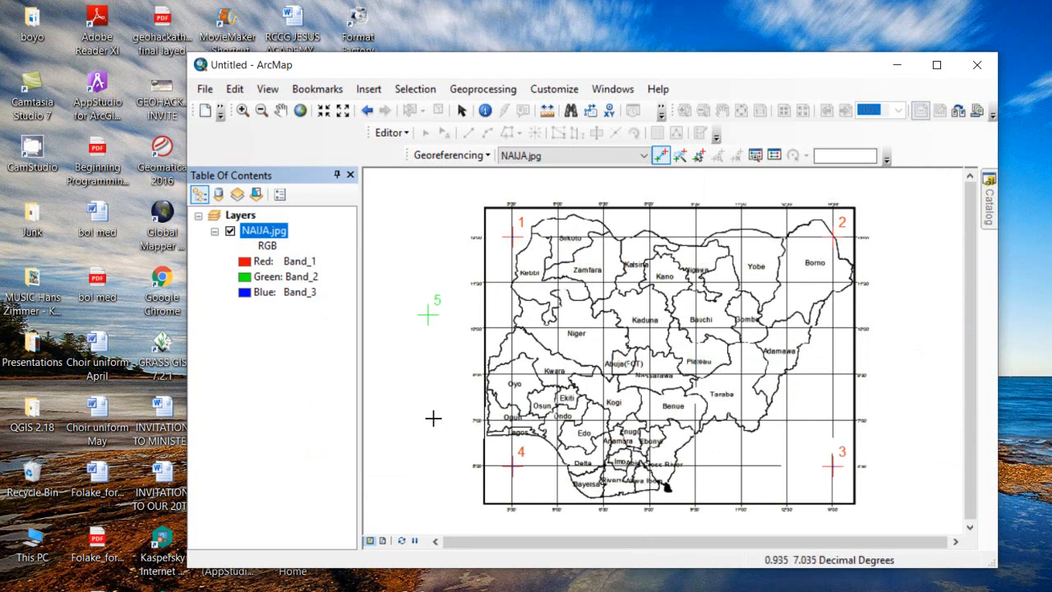
right_click(450, 356)
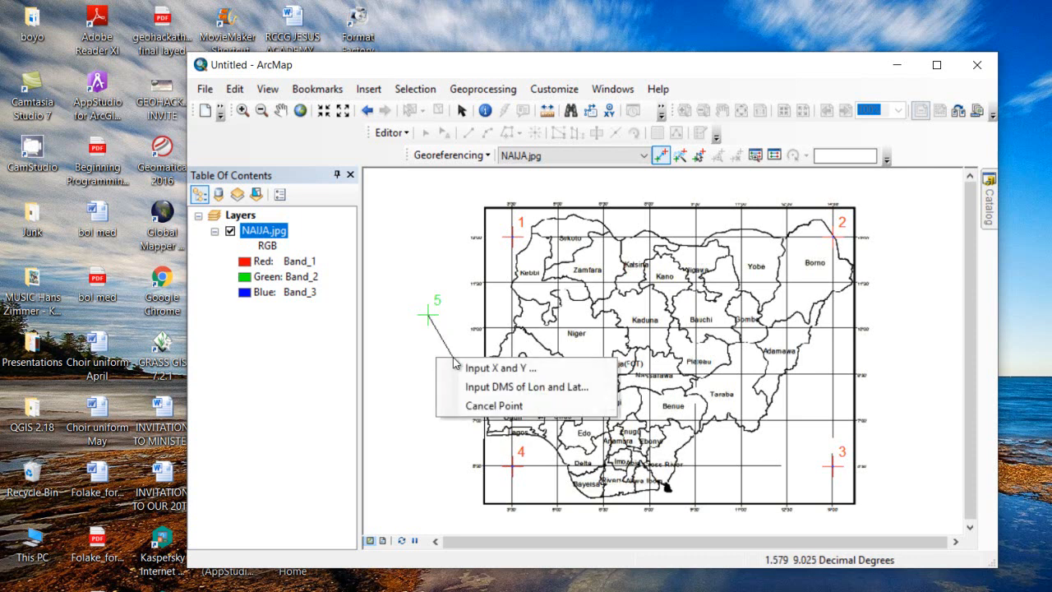
left_click(501, 406)
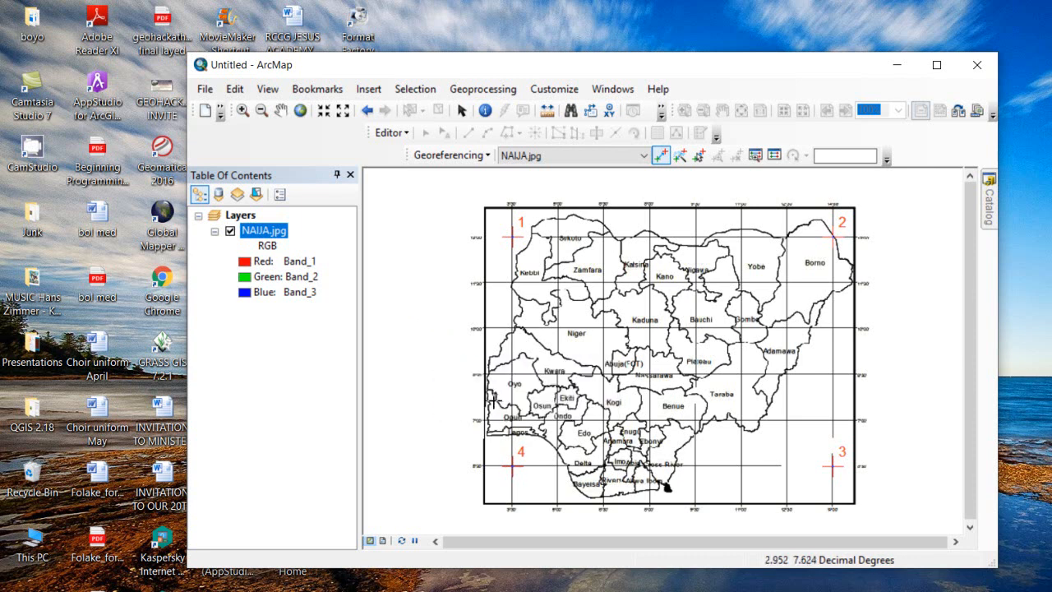
Step: Review the source and map coordinates, residuals and total RMS error of the four control points in the link table
left_click(776, 158)
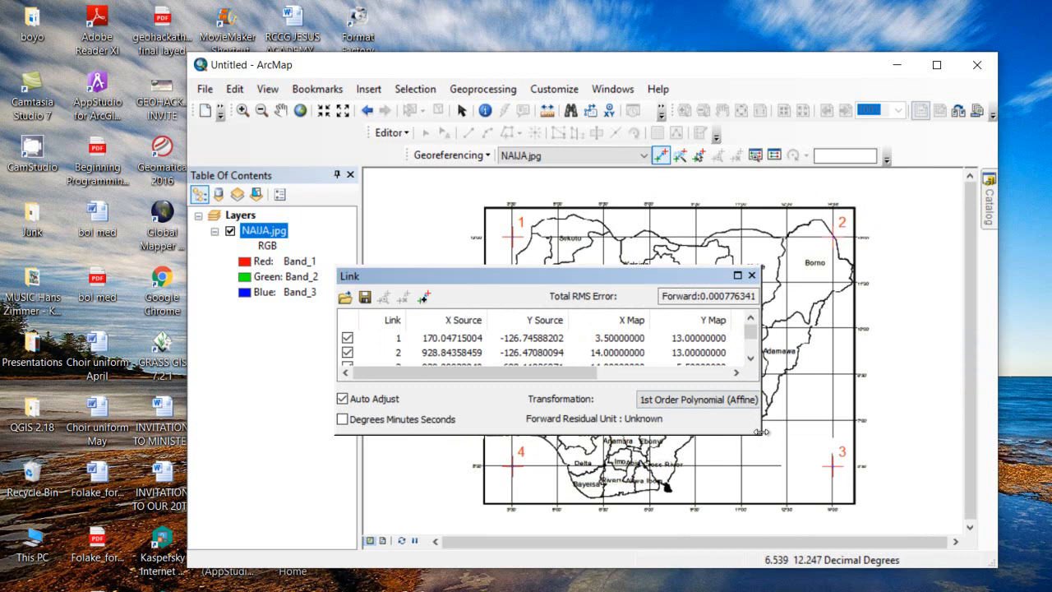
left_click_drag(759, 434, 760, 493)
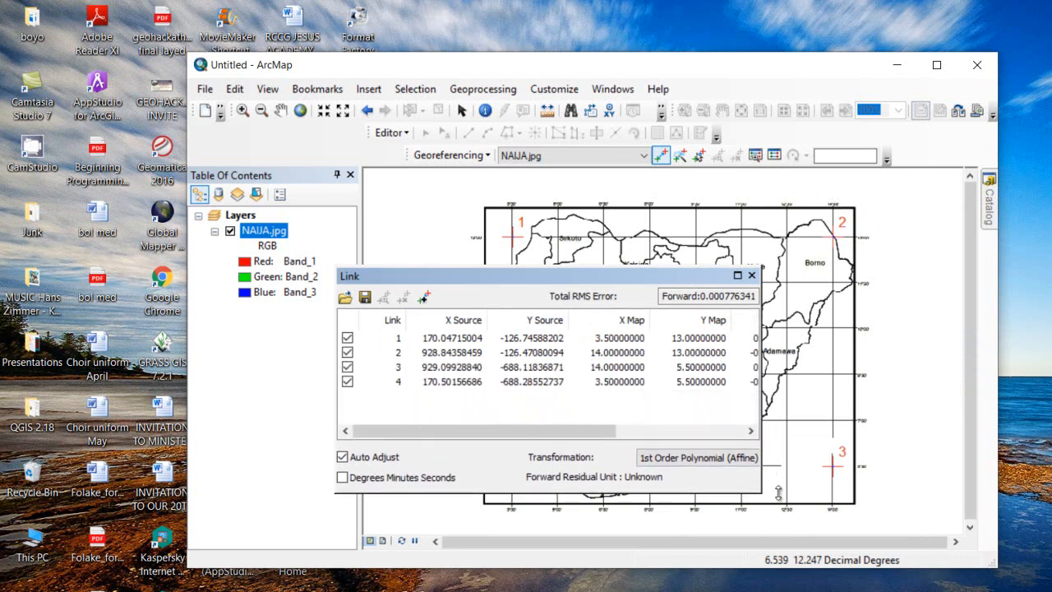
left_click_drag(761, 397, 1030, 398)
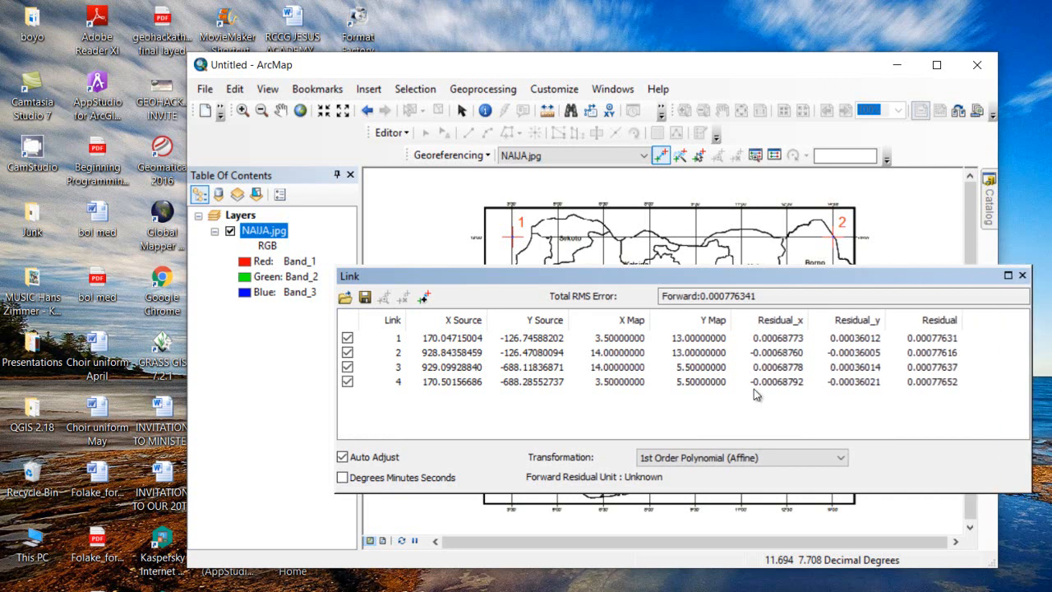
left_click(358, 340)
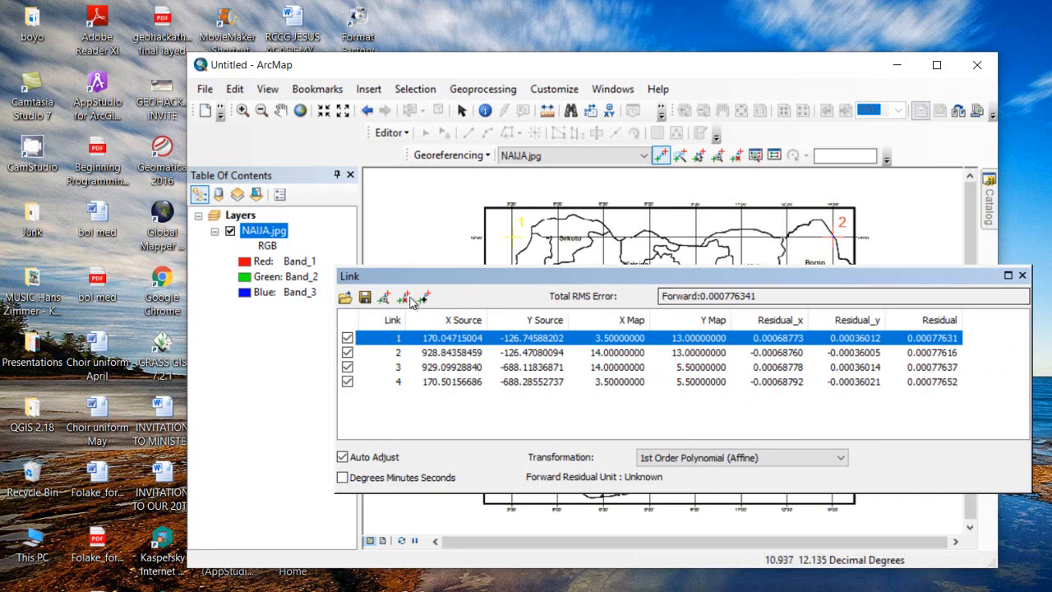
left_click(370, 382)
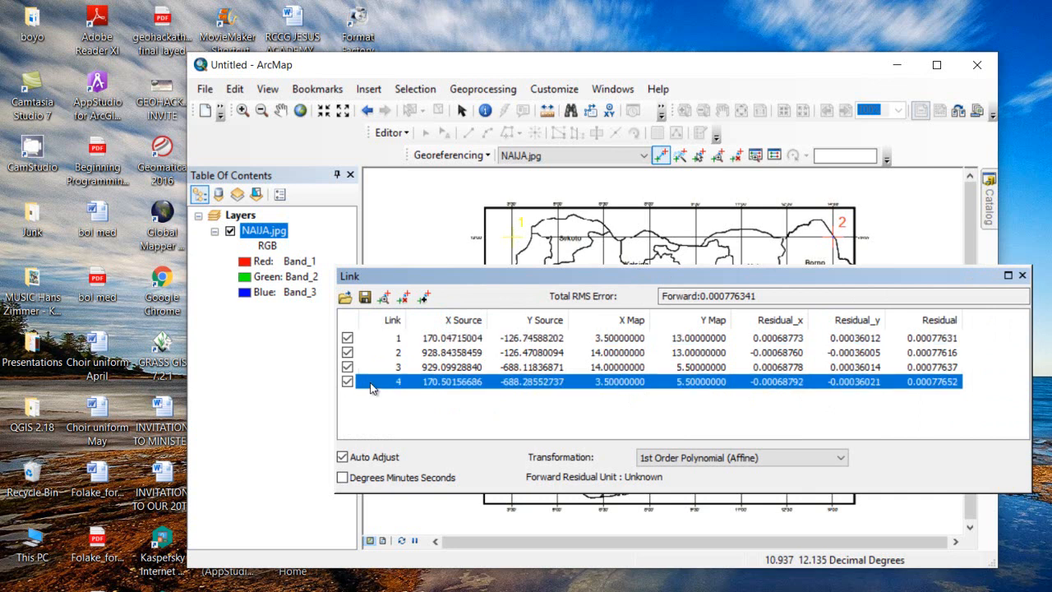
left_click(1022, 276)
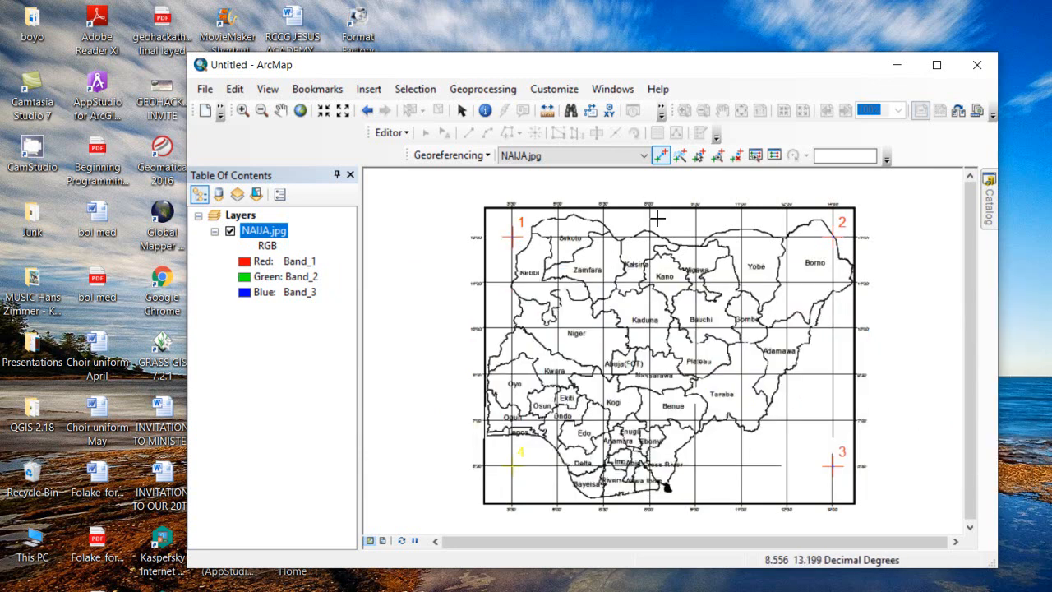
Step: Update the georeferencing of NAIJA.jpg to save the current transformation to the dataset
left_click(459, 157)
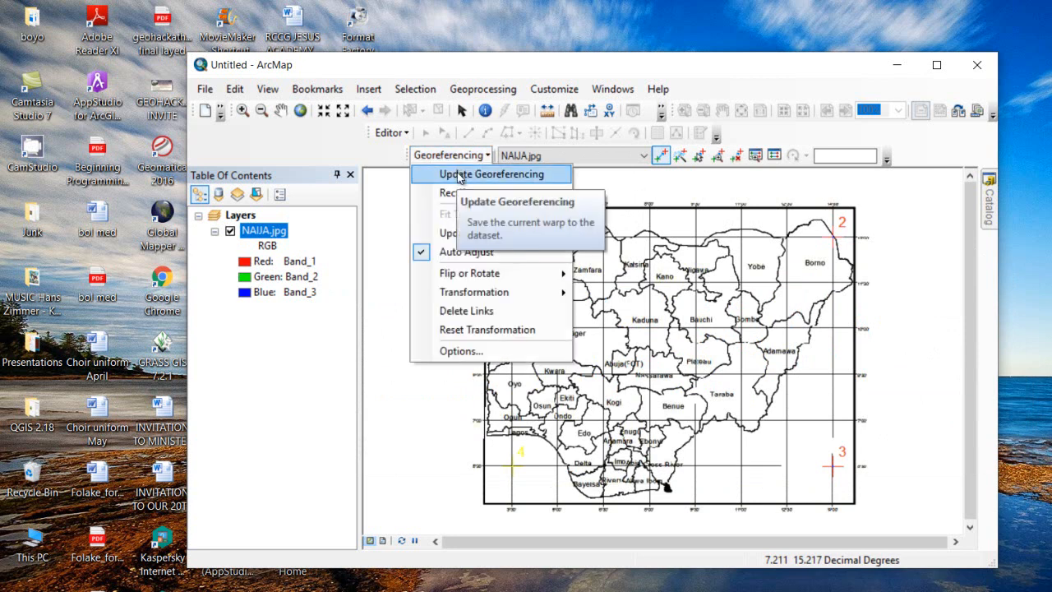
left_click(458, 175)
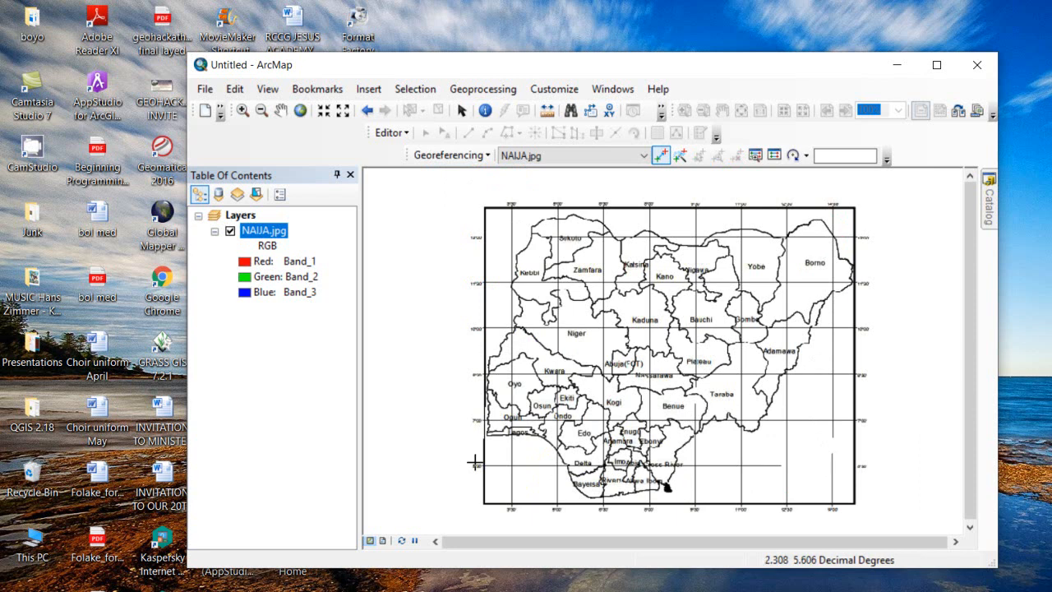
Step: Check the georeferenced map's coordinate read-out at the grid intersection of 14°00' and 5°30' in the southeast corner
left_click(760, 336)
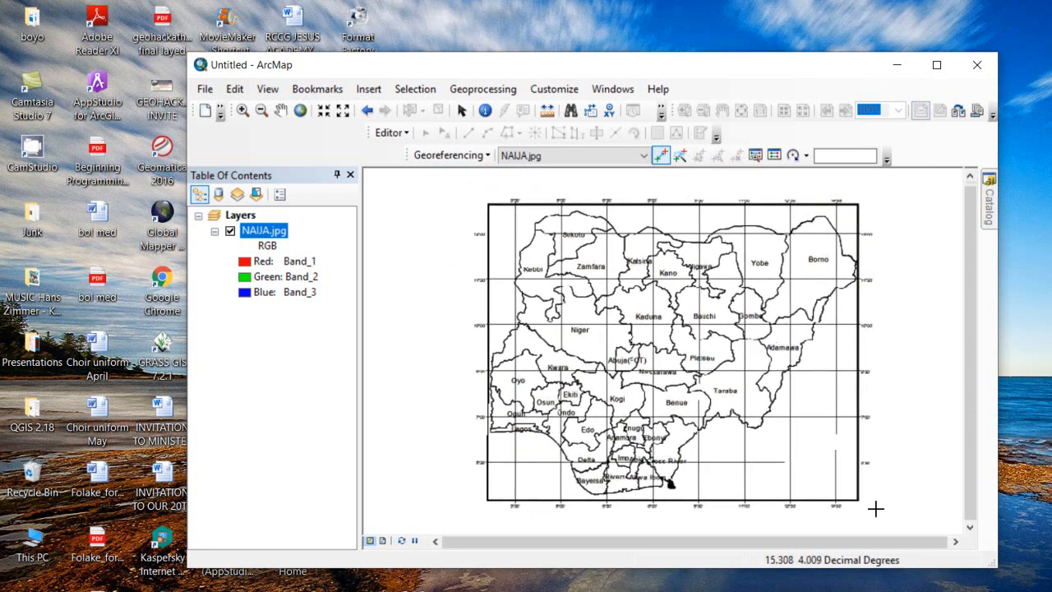
scroll(869, 510, "down", 1)
scroll(869, 510, "down", 2)
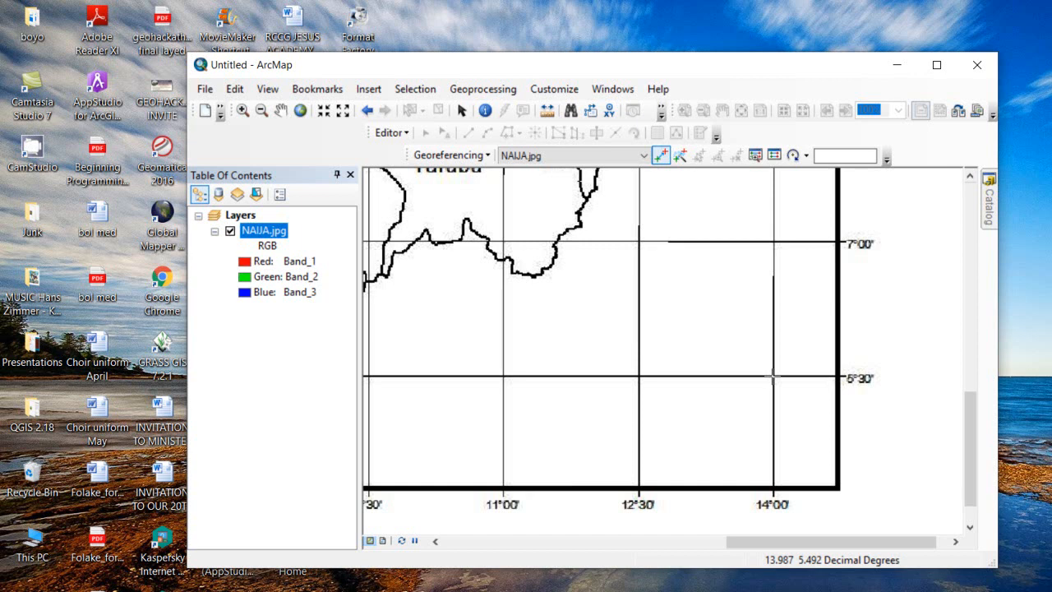
scroll(899, 380, "up", 3)
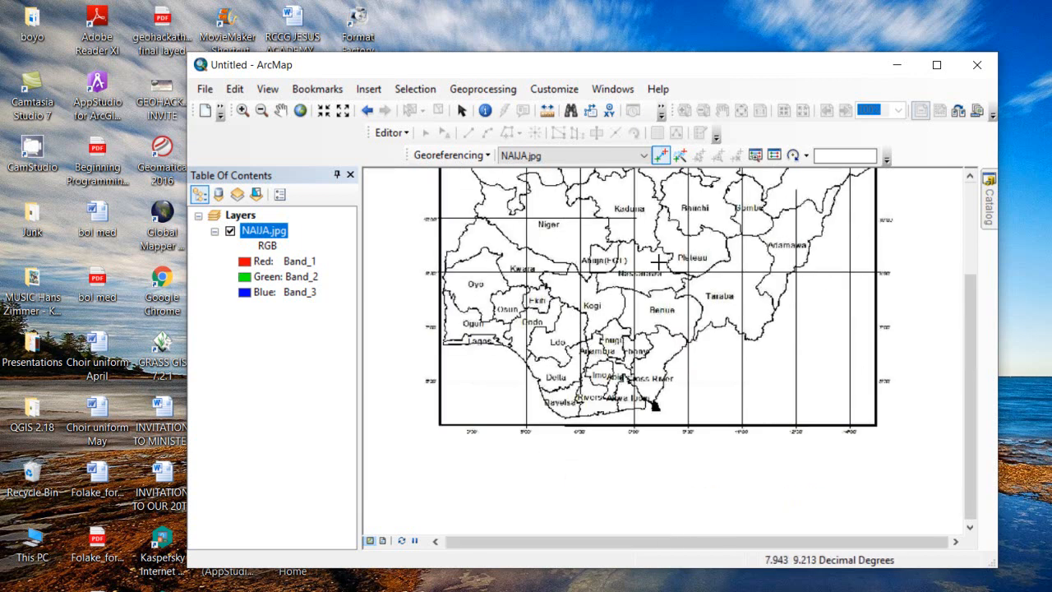
left_click(461, 110)
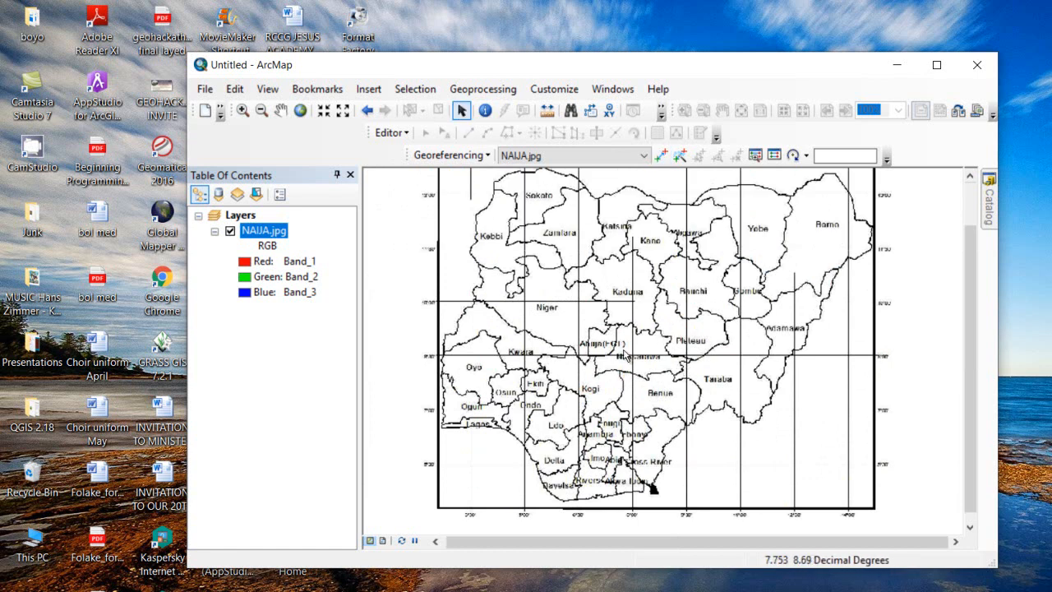